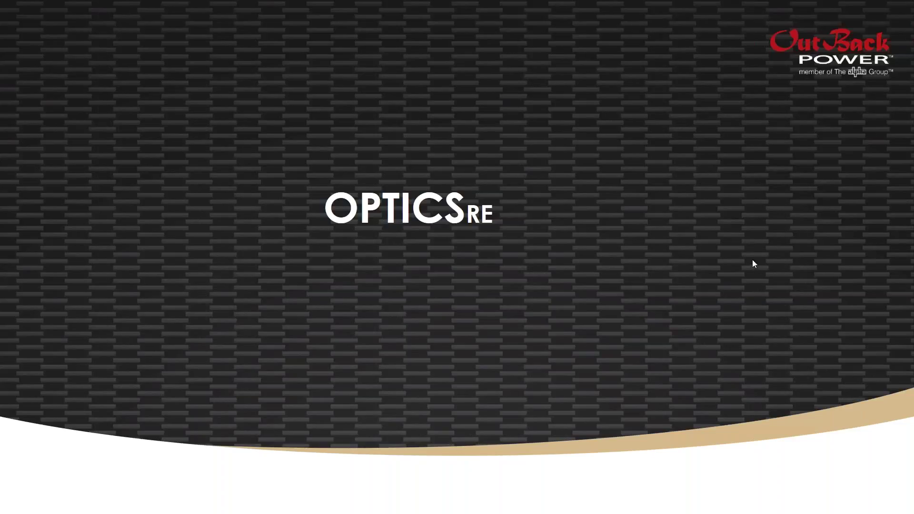
End the slide show and switch to the OutBack Power homepage in Chrome.
key("Escape")
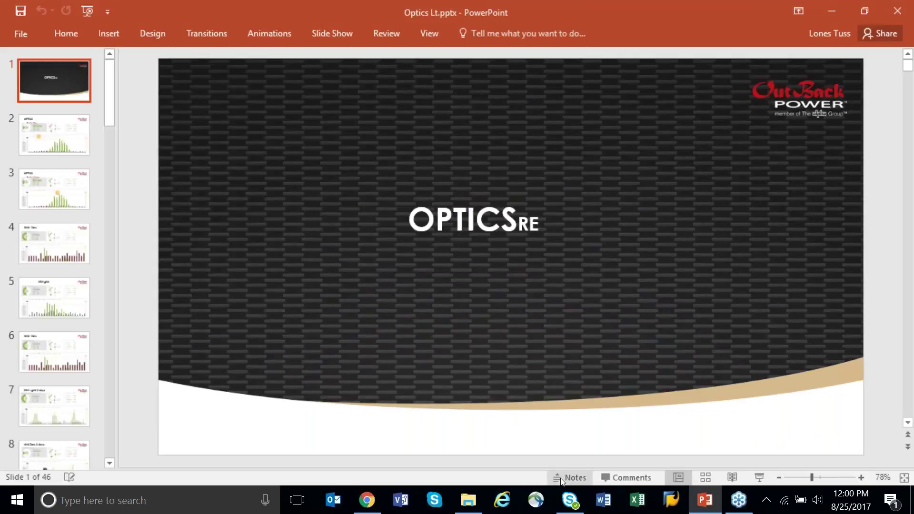
left_click(365, 504)
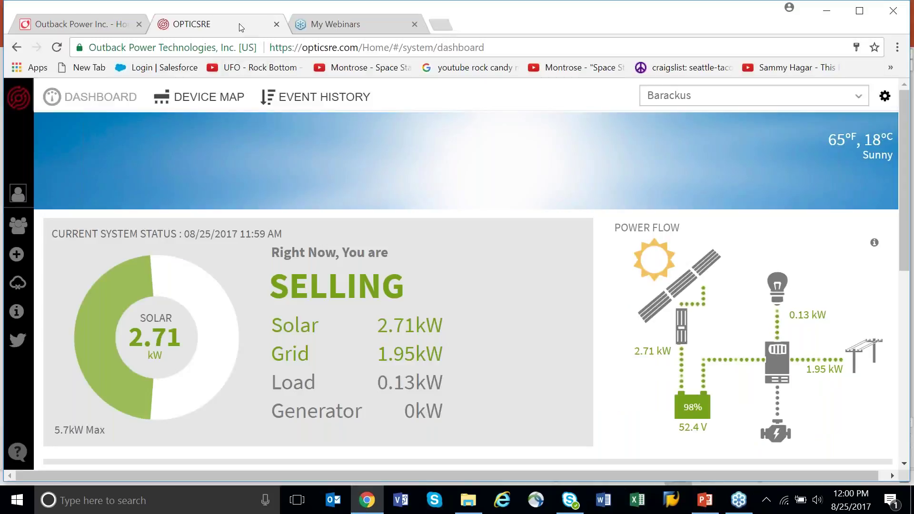
left_click(94, 24)
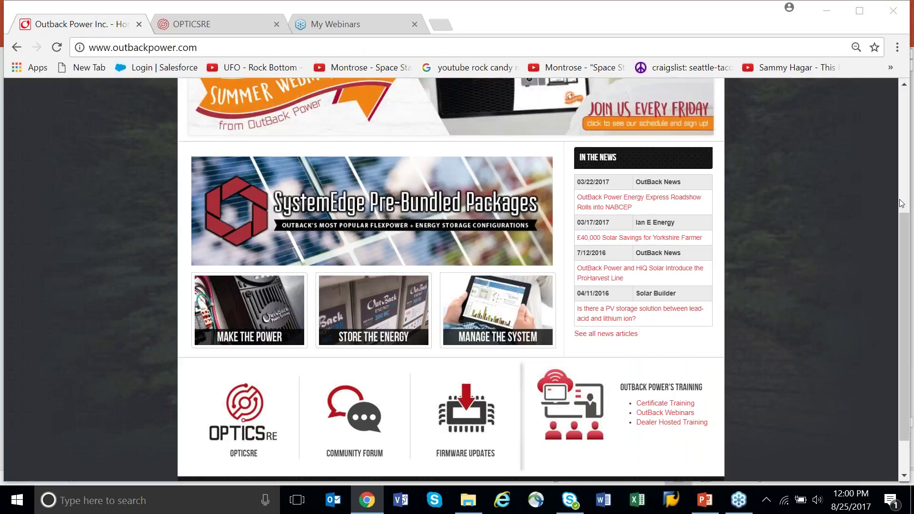
Open the OPTICSRE site from its link near the bottom of the OutBack Power homepage.
left_click_drag(908, 197, 909, 196)
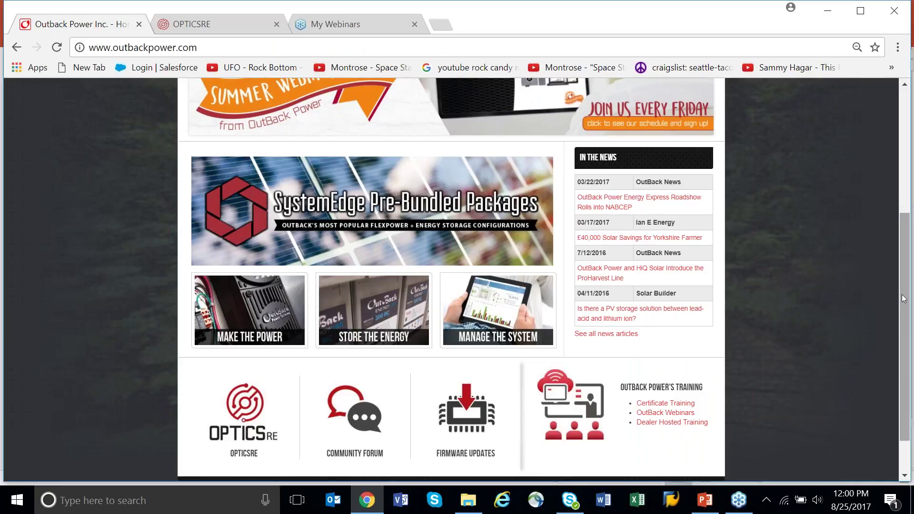
left_click_drag(903, 299, 911, 172)
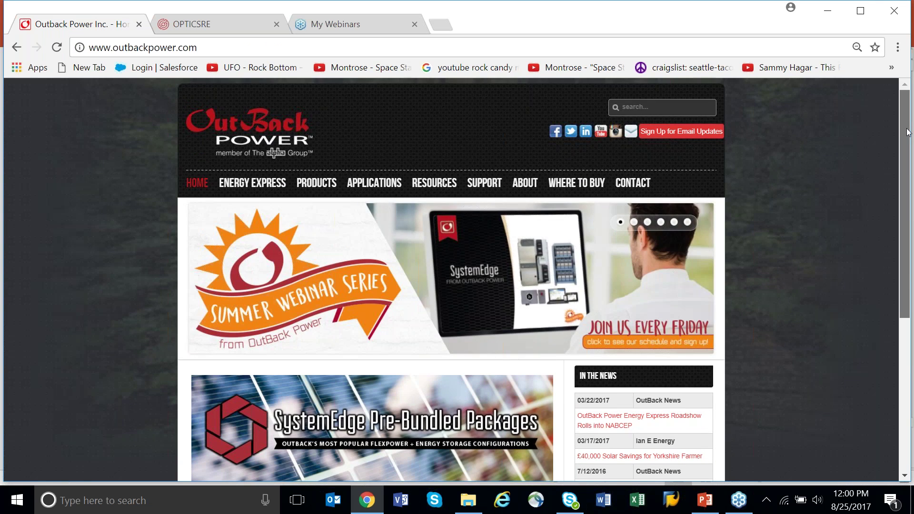
scroll(362, 286, "down", 5)
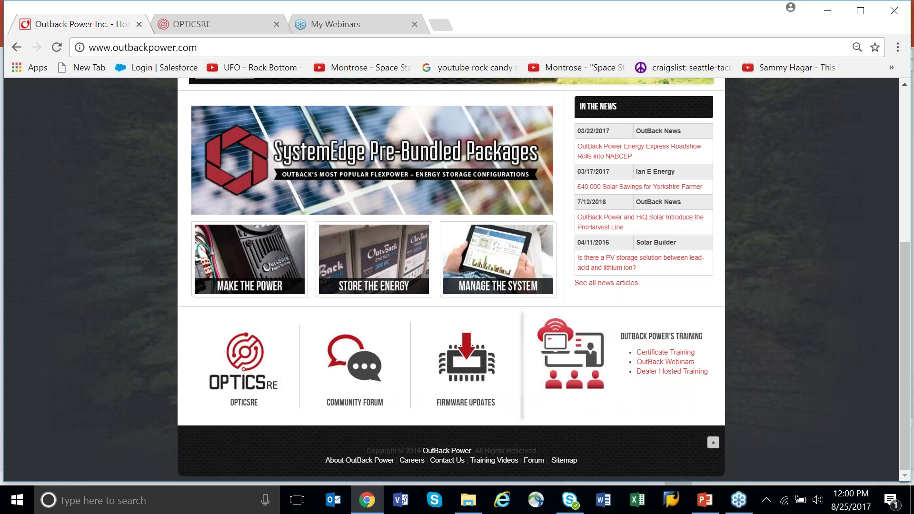
left_click(252, 351)
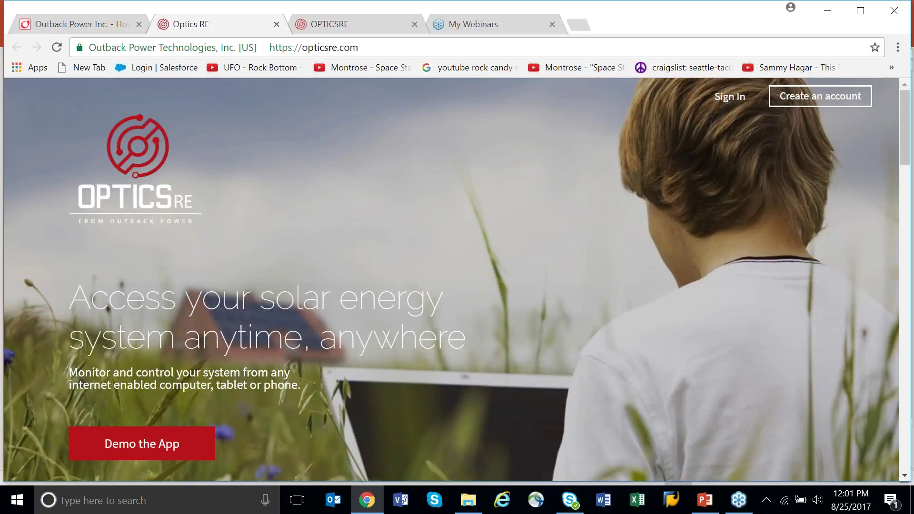
Return to the signed-in Barackus system dashboard and examine its current status and charge controller details.
left_click(352, 24)
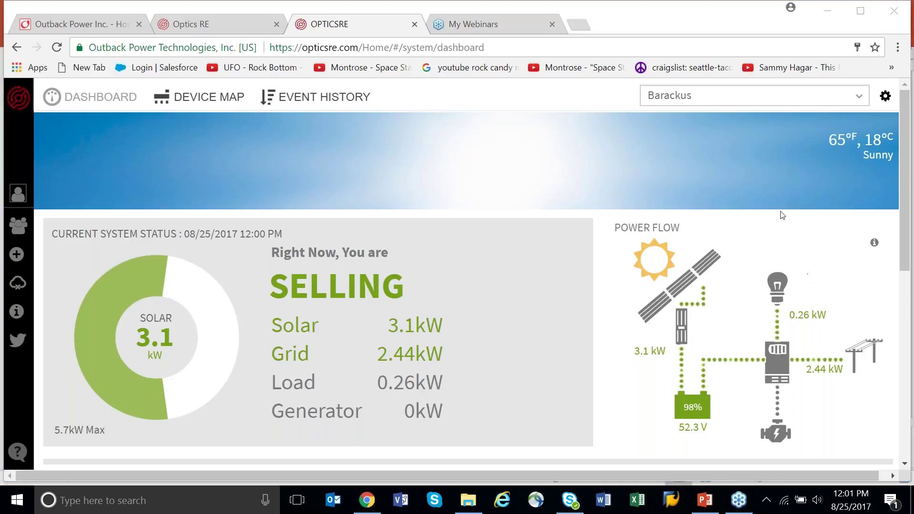
mouse_move(653, 391)
mouse_move(681, 326)
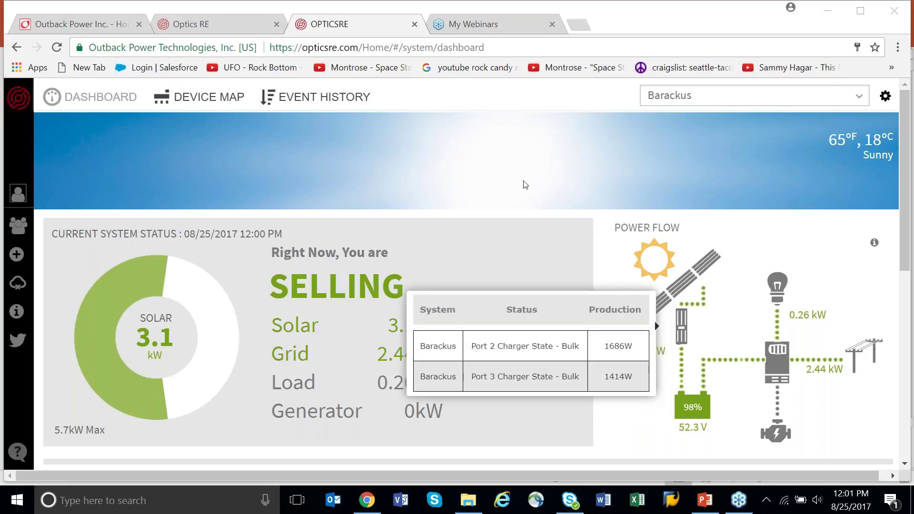
left_click_drag(906, 190, 906, 213)
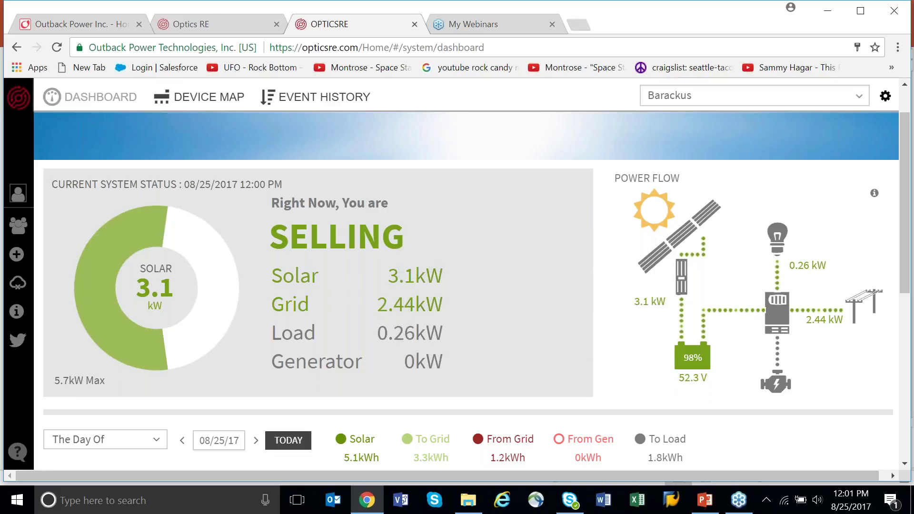
scroll(900, 184, "up", 1)
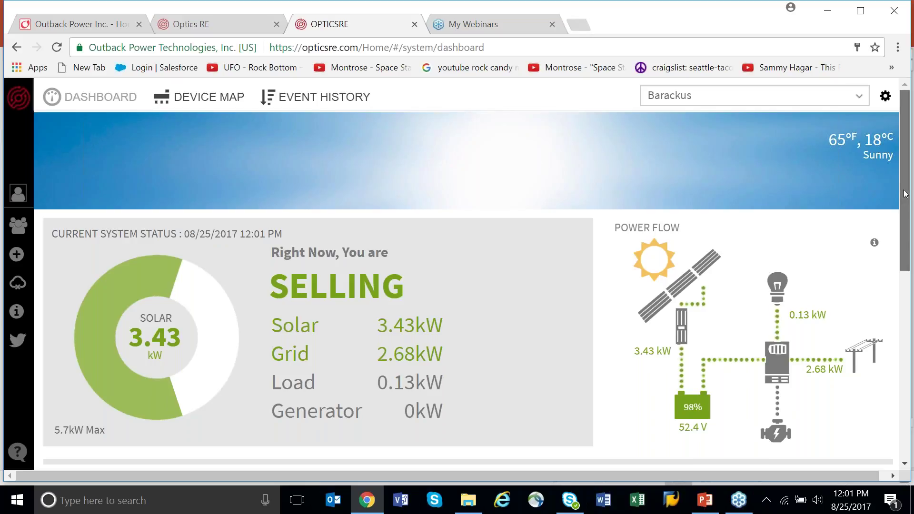
Examine the charge controller, battery and inverter details in the dashboard's Power Flow diagram.
left_click_drag(905, 193, 909, 238)
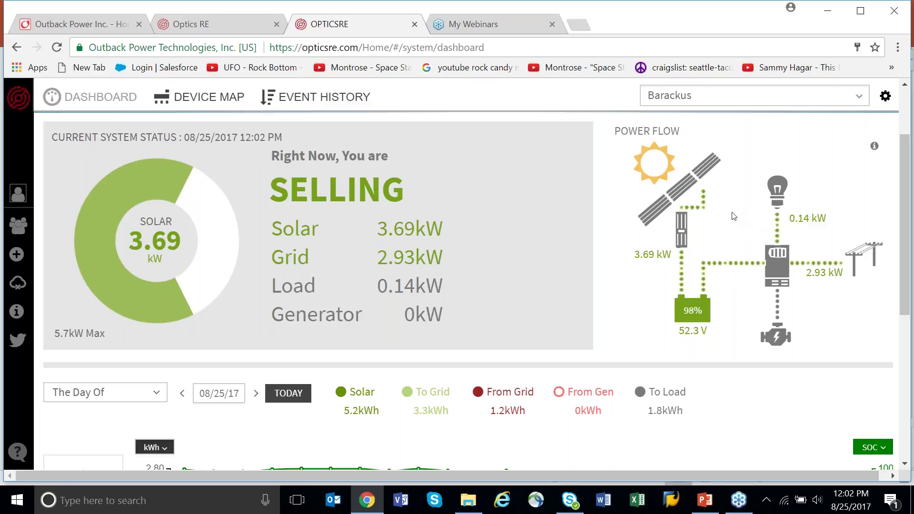
mouse_move(798, 335)
mouse_move(681, 228)
mouse_move(910, 184)
left_mouse_down()
mouse_move(909, 298)
mouse_move(911, 179)
left_mouse_up()
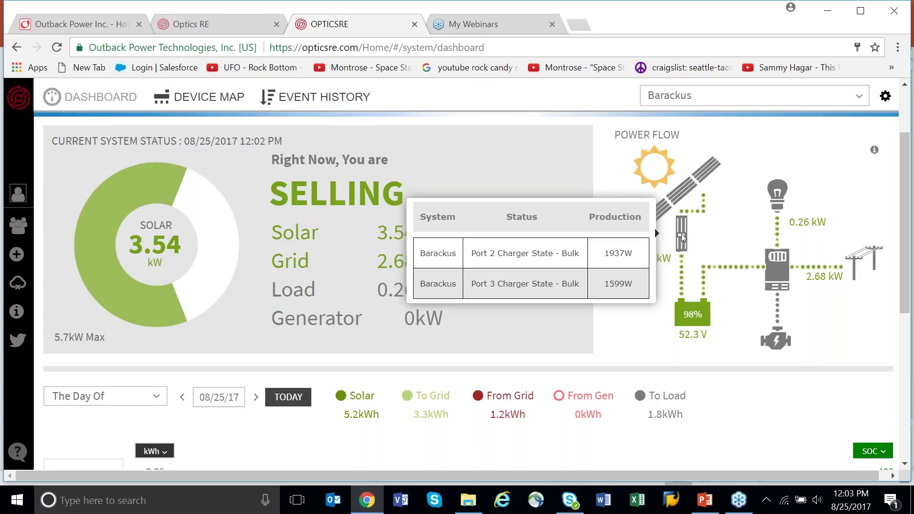
mouse_move(688, 310)
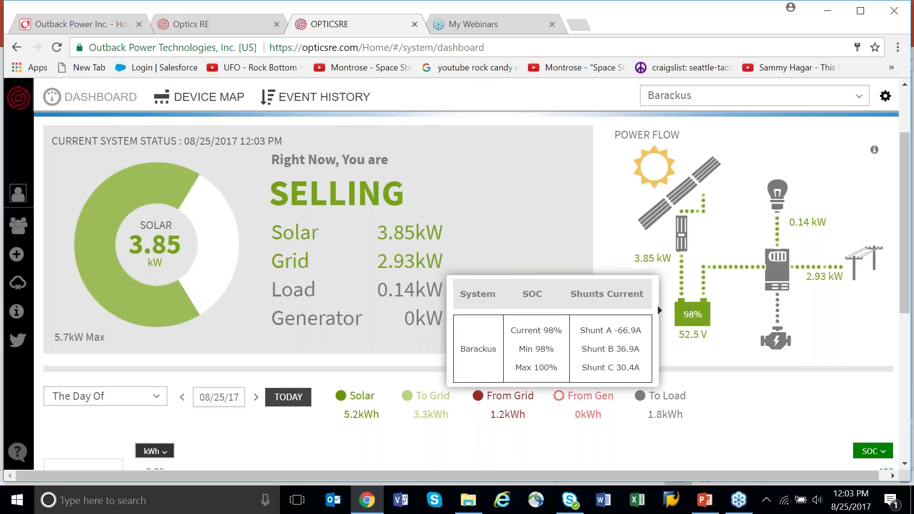
mouse_move(777, 266)
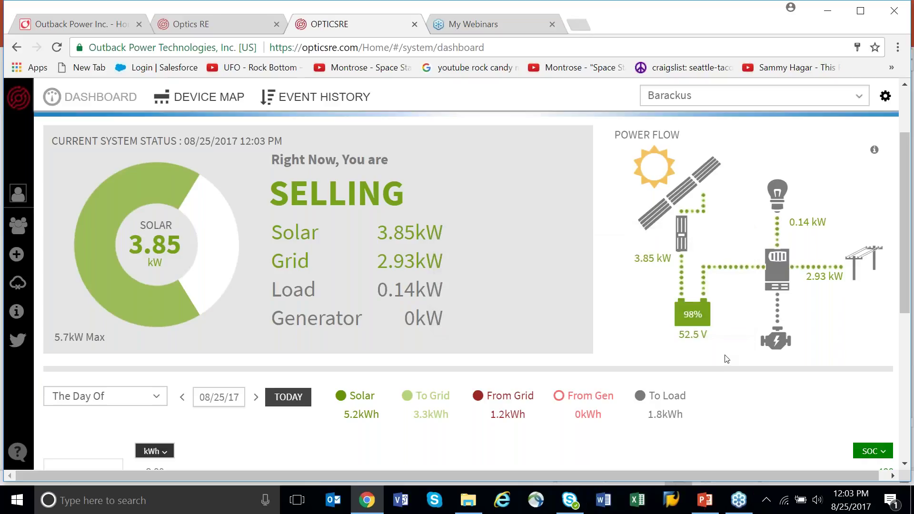
Examine the solar, grid and load bars in today's hourly energy summary chart.
left_click_drag(904, 245, 912, 377)
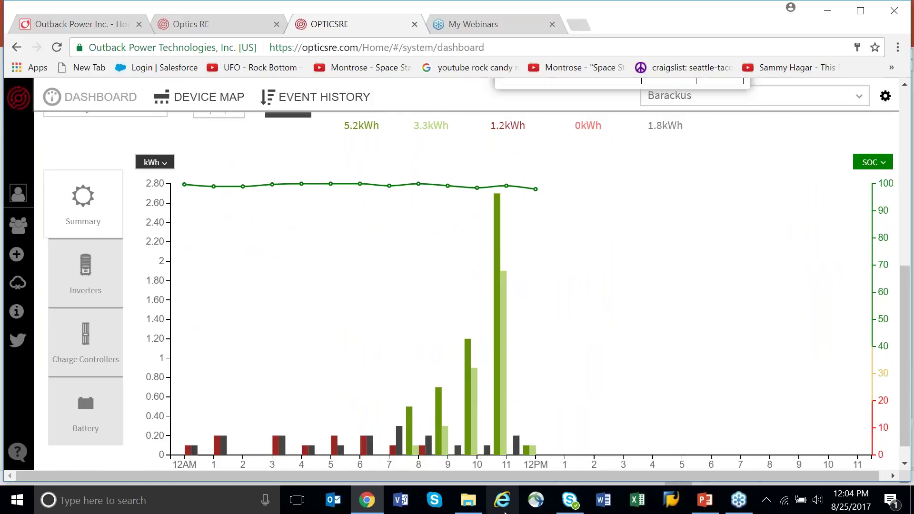
mouse_move(412, 455)
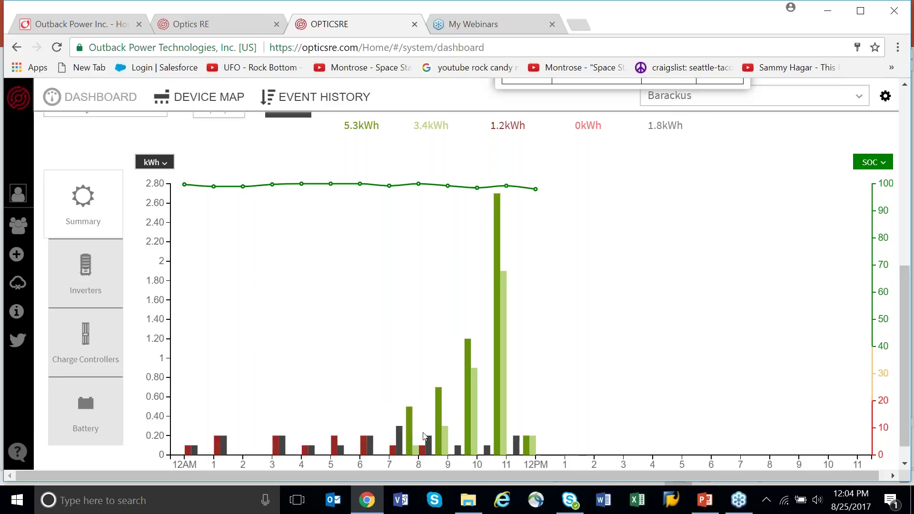
mouse_move(498, 318)
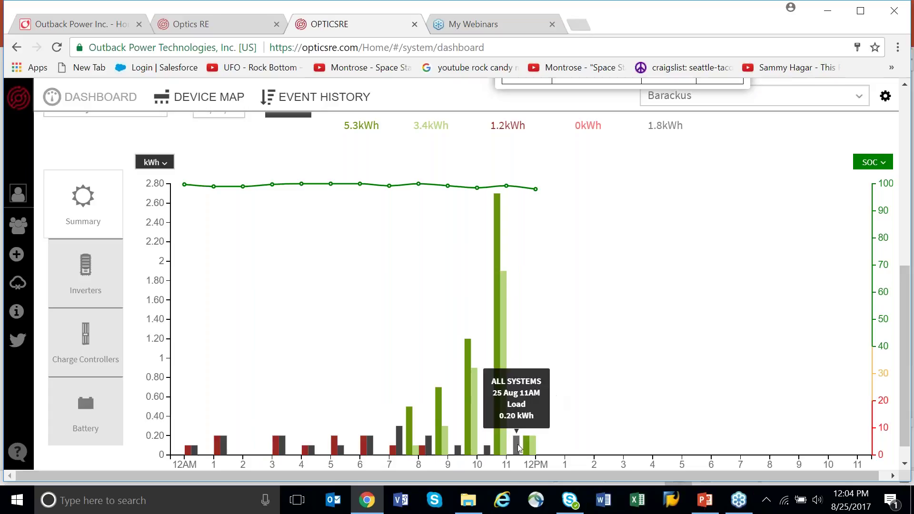
mouse_move(534, 445)
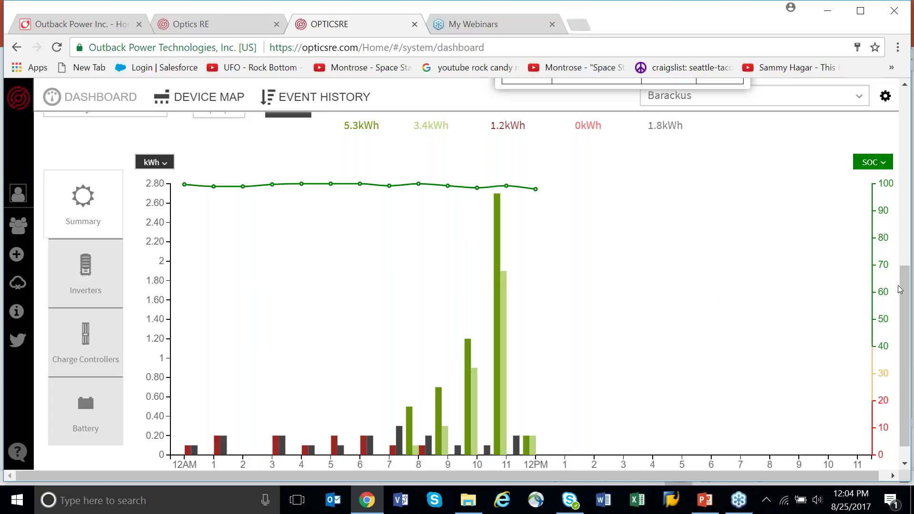
Show the previous day's energy chart, 08/24/17, and review its full-day production and consumption.
scroll(397, 273, "up", 1)
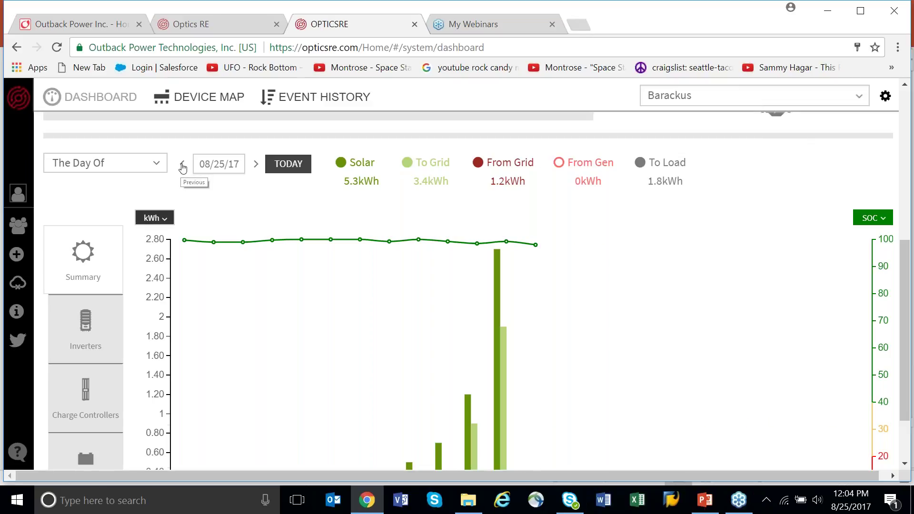
left_click(182, 165)
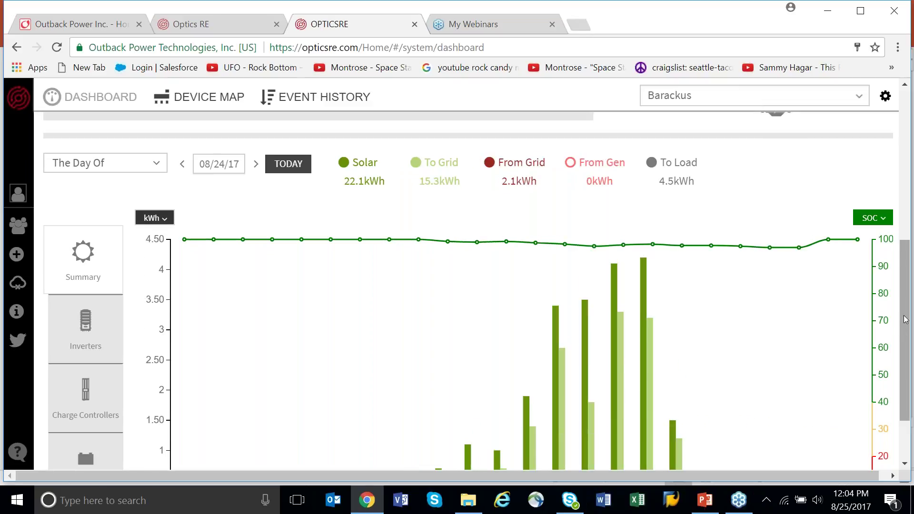
left_click_drag(905, 320, 905, 388)
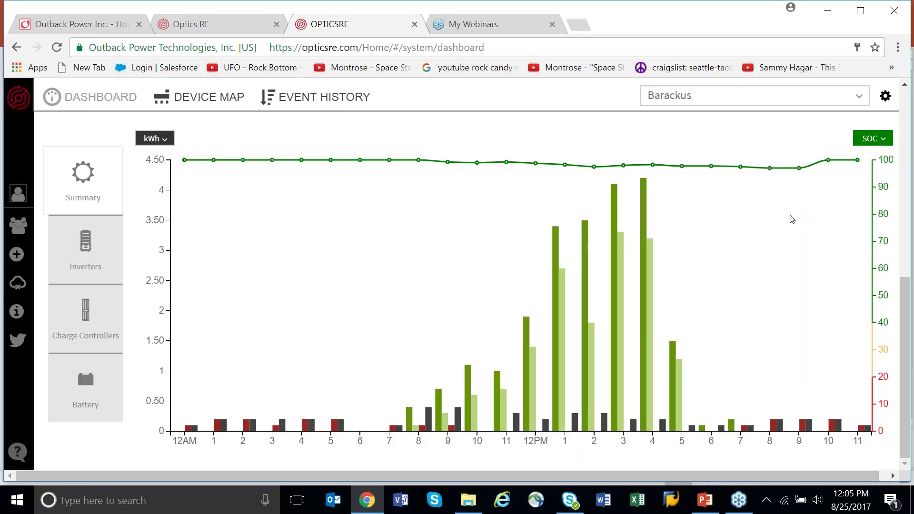
left_click_drag(906, 297, 911, 261)
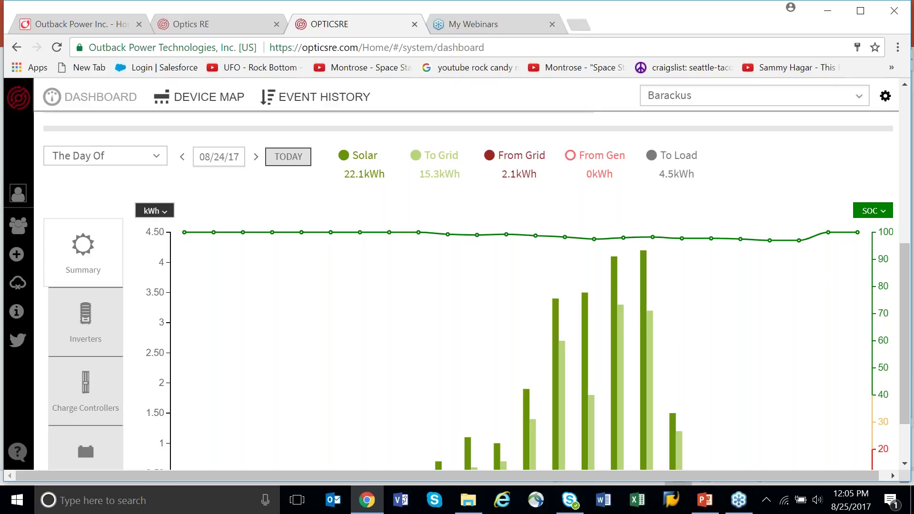
Return the energy chart to today and check the battery state-of-charge readings at several hours.
left_click(290, 158)
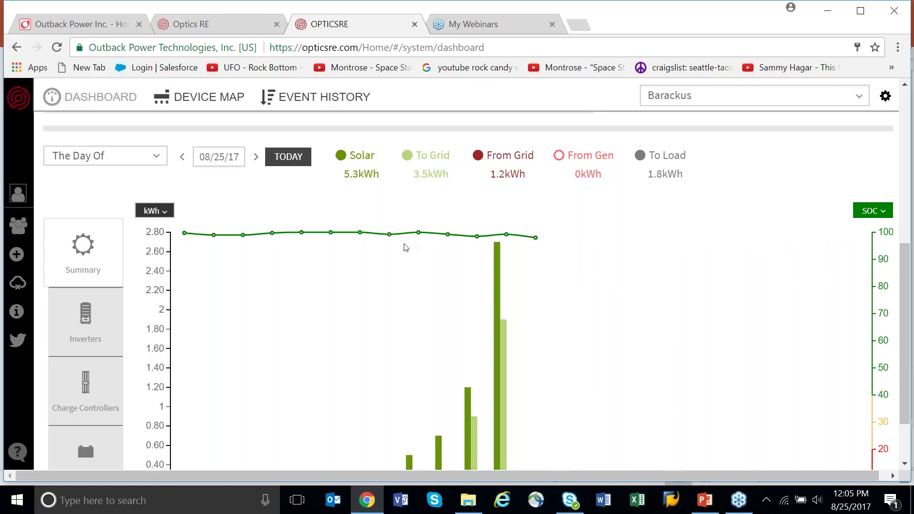
mouse_move(419, 233)
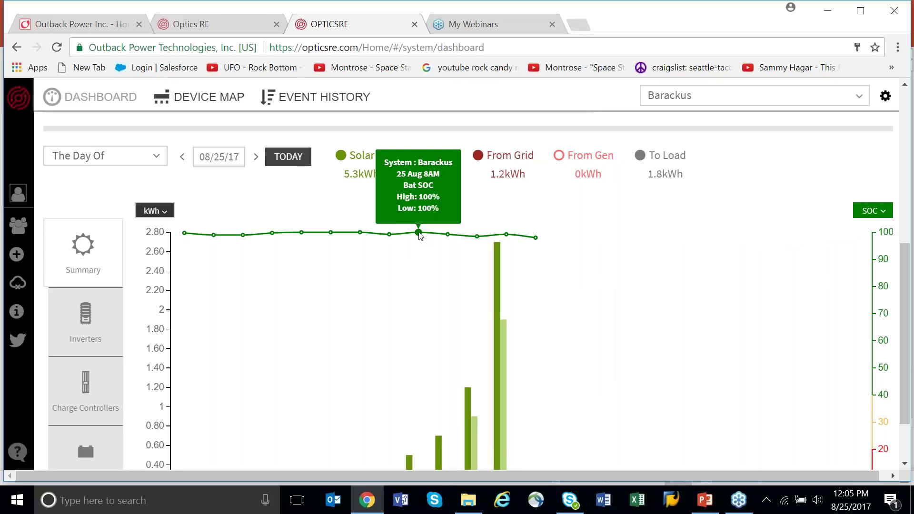
mouse_move(447, 234)
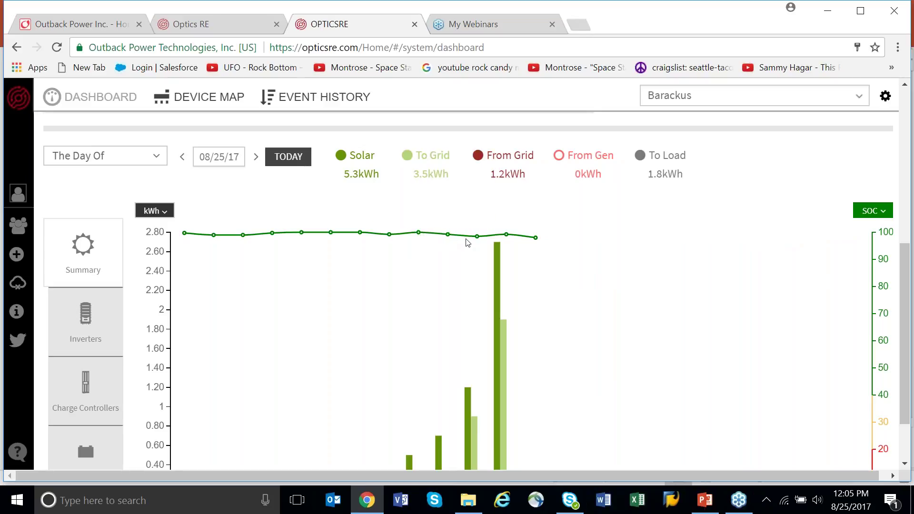
mouse_move(475, 238)
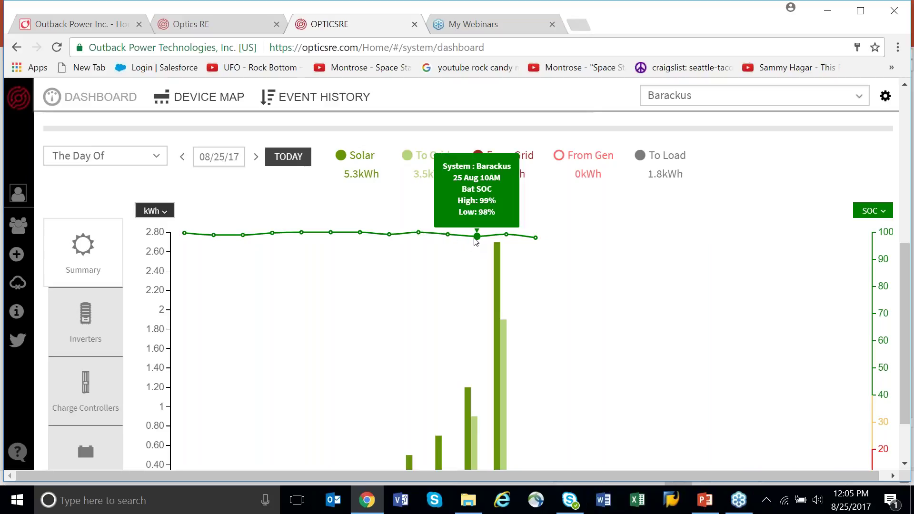
mouse_move(213, 235)
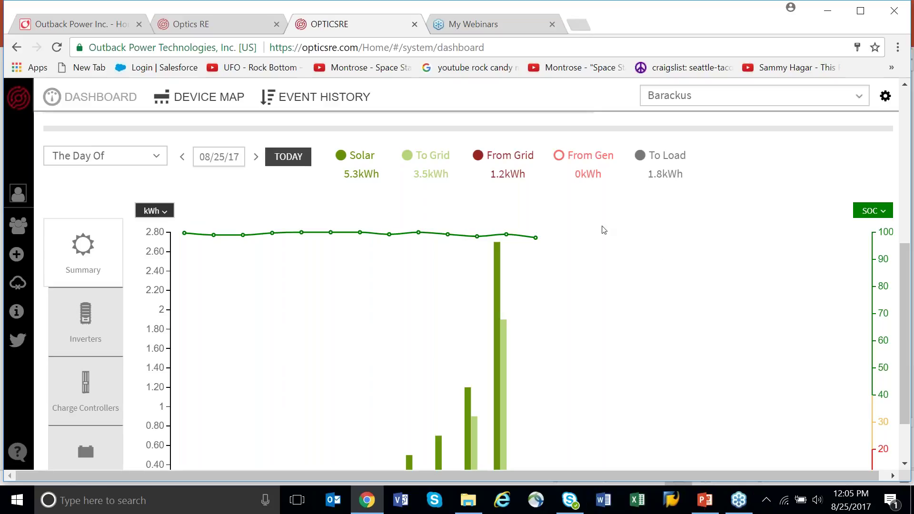
Switch the chart's battery line from SOC to V and check the late-morning battery voltage.
left_click(886, 219)
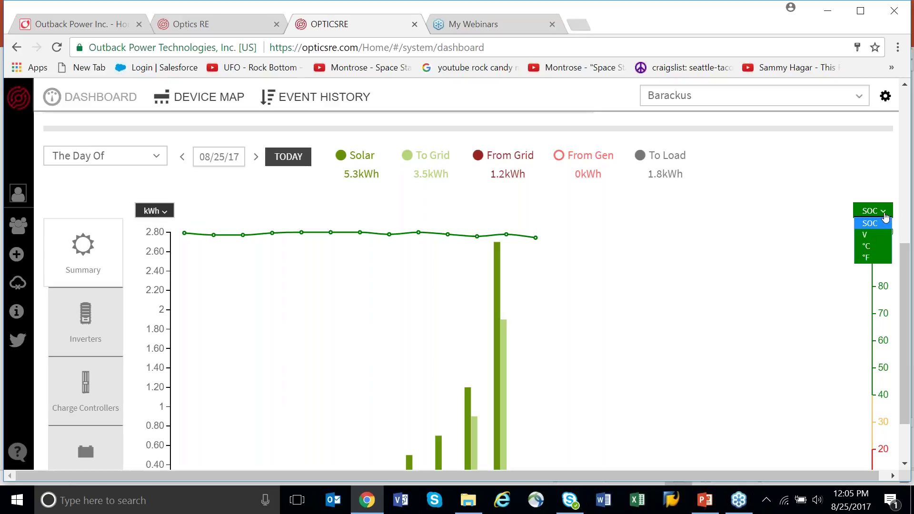
left_click(866, 237)
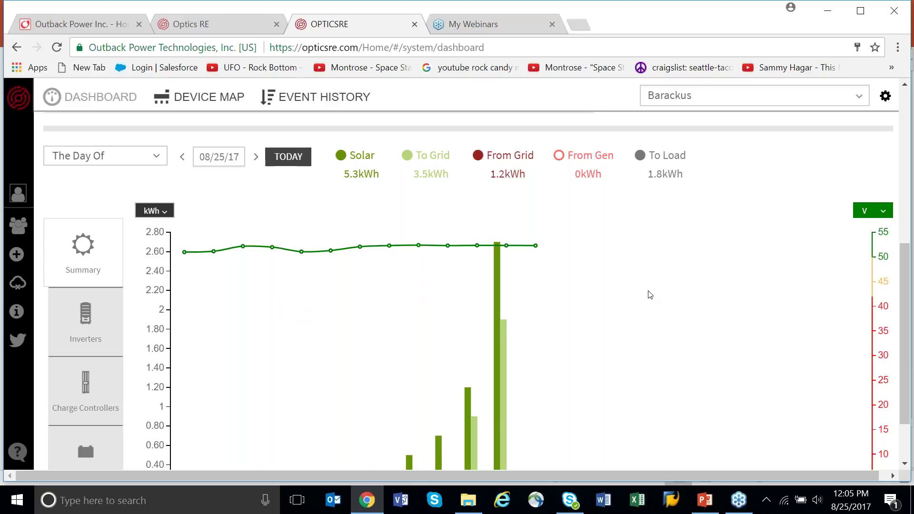
mouse_move(909, 286)
left_mouse_down()
mouse_move(910, 313)
mouse_move(910, 300)
left_mouse_up()
mouse_move(508, 215)
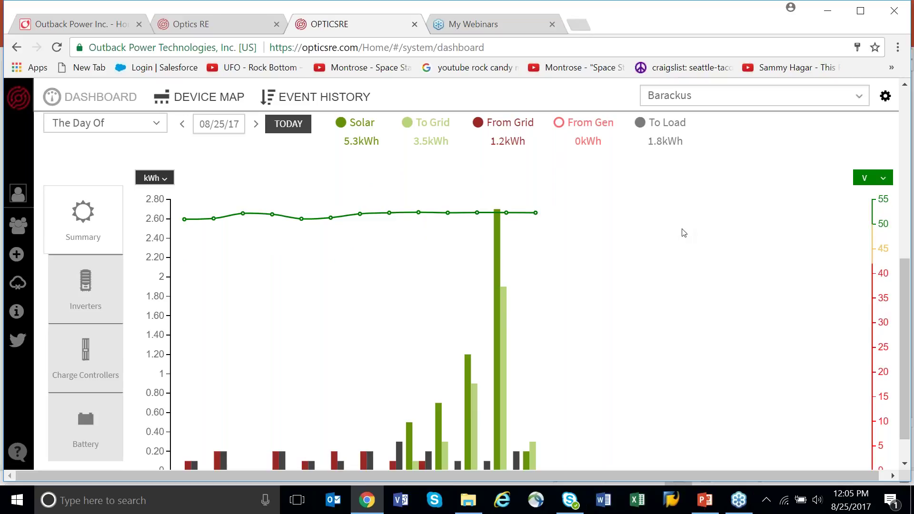
Switch the chart's battery line to °F and check the latest battery temperature reading.
left_click(885, 178)
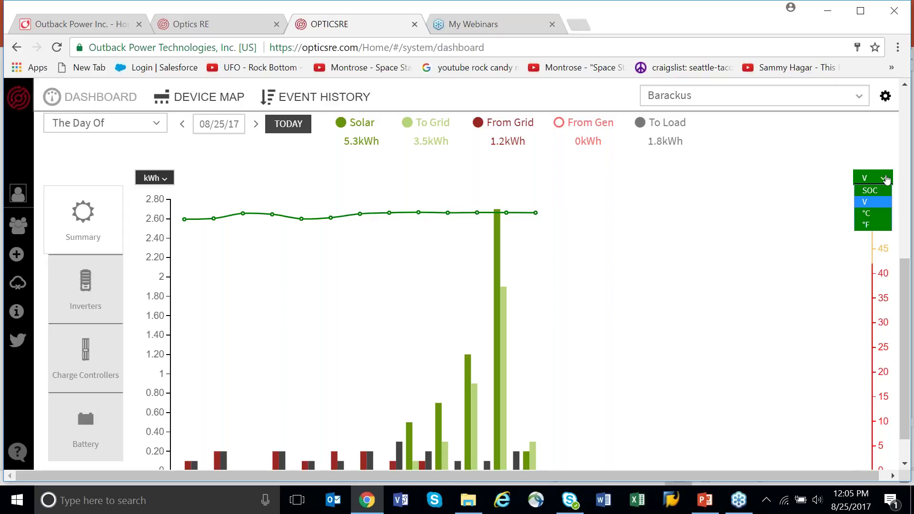
key("Escape")
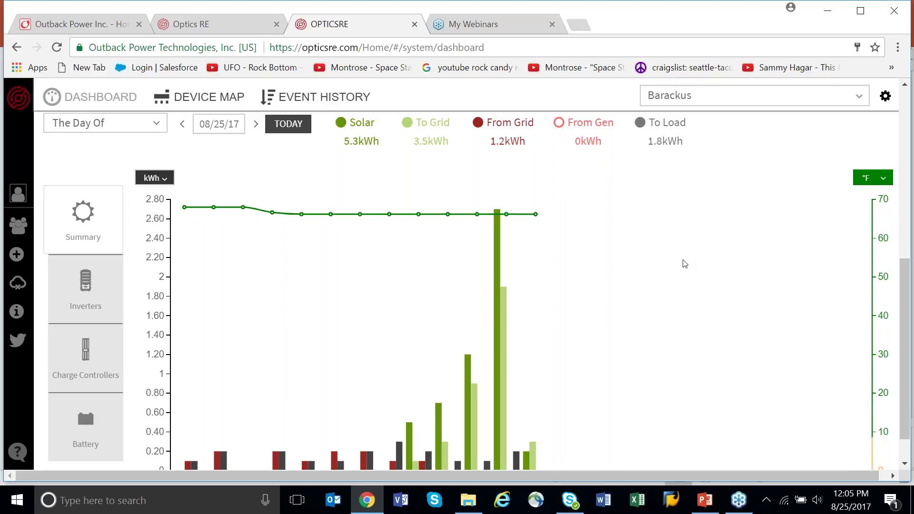
mouse_move(536, 215)
Step the energy chart back three days to 08/22/17.
left_click(183, 124)
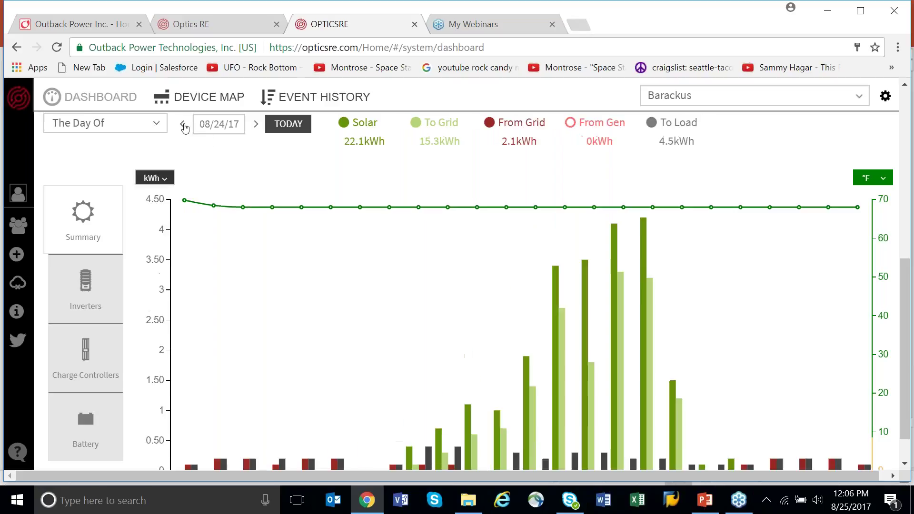
left_click(183, 124)
left_click(183, 124)
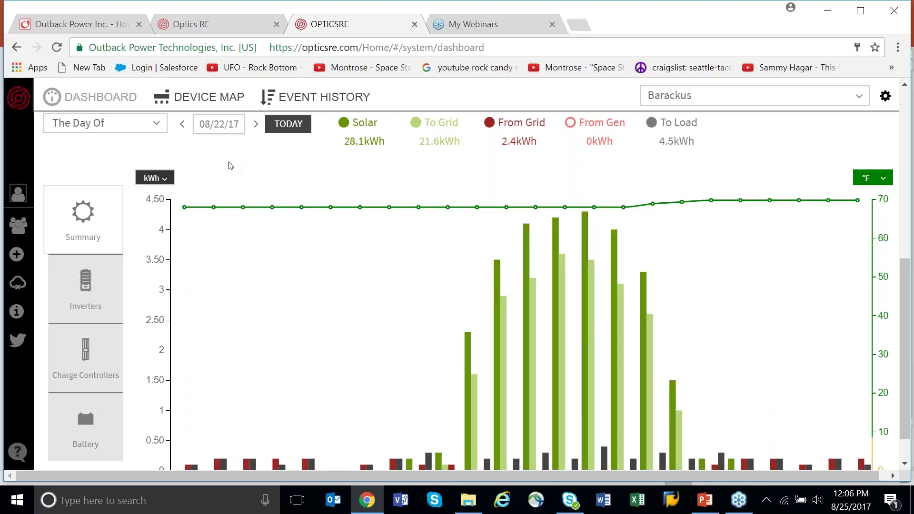
Set the energy chart to Three Days Ending 08/22/17 and check the battery temperature at its 21 August 5PM dip.
left_click(158, 127)
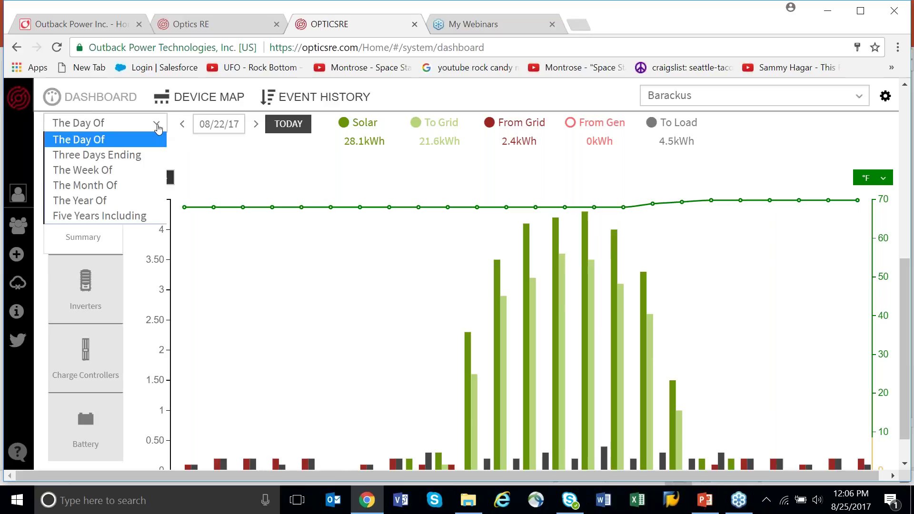
left_click(121, 155)
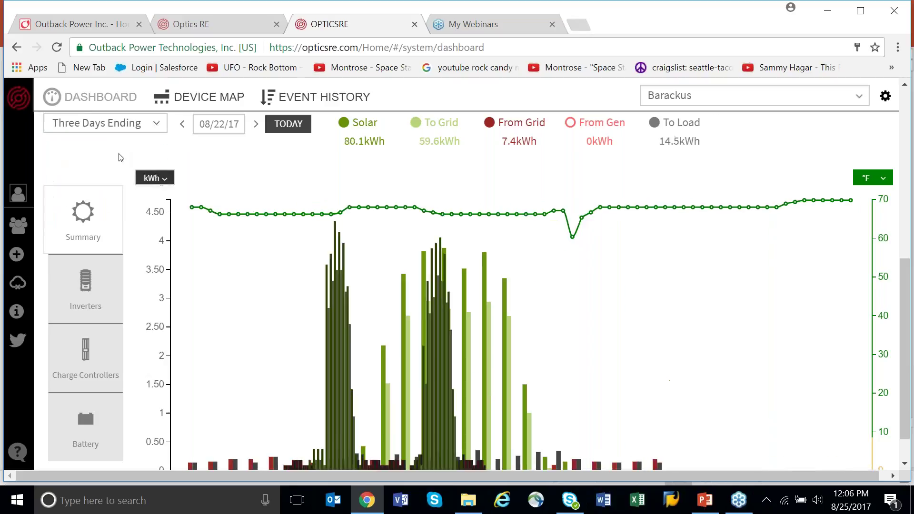
mouse_move(574, 238)
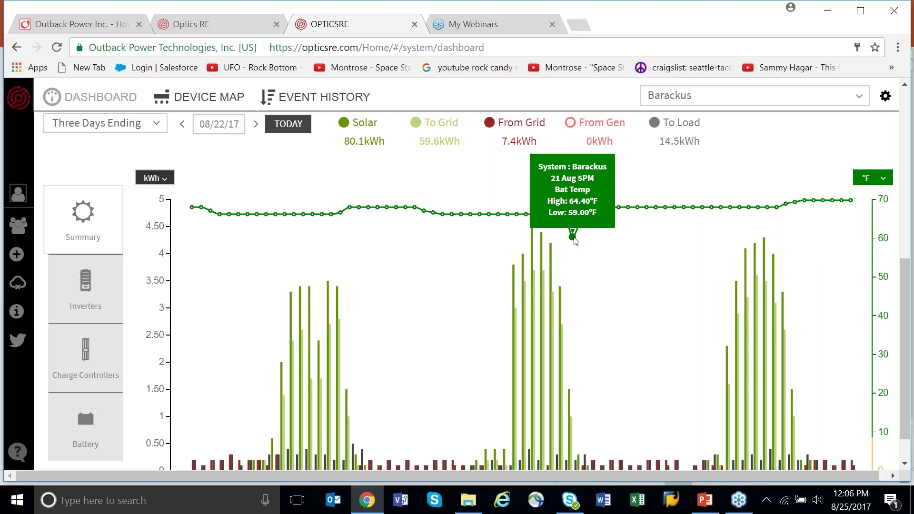
Return the energy chart to today and switch its battery line to SOC, viewing the whole chart.
left_click(296, 127)
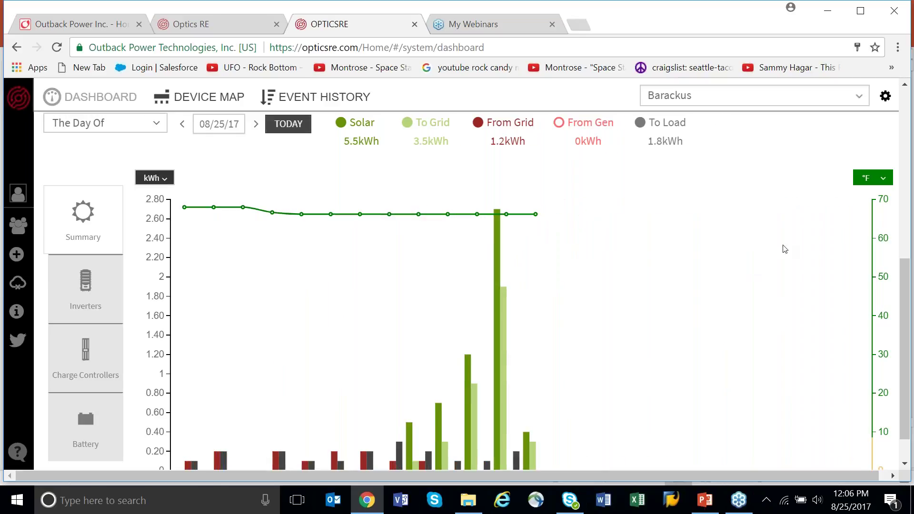
left_click(891, 178)
left_click(864, 192)
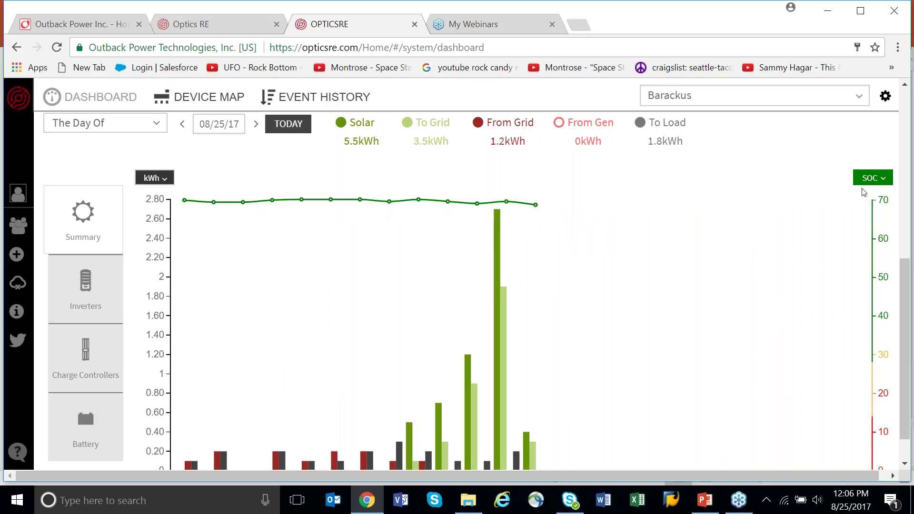
left_click_drag(906, 271, 906, 281)
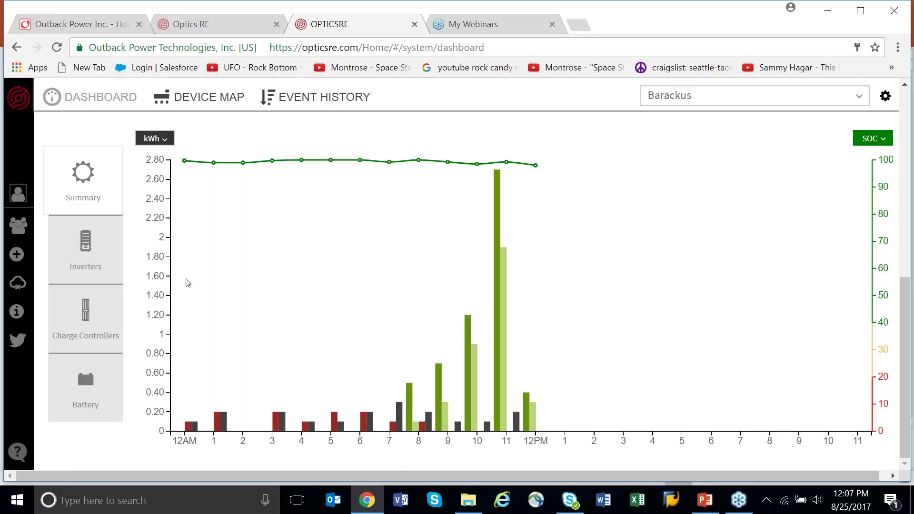
Show the charge controllers' solar chart for 08/24/17, with Solar Collected from split by Ports.
left_click(86, 315)
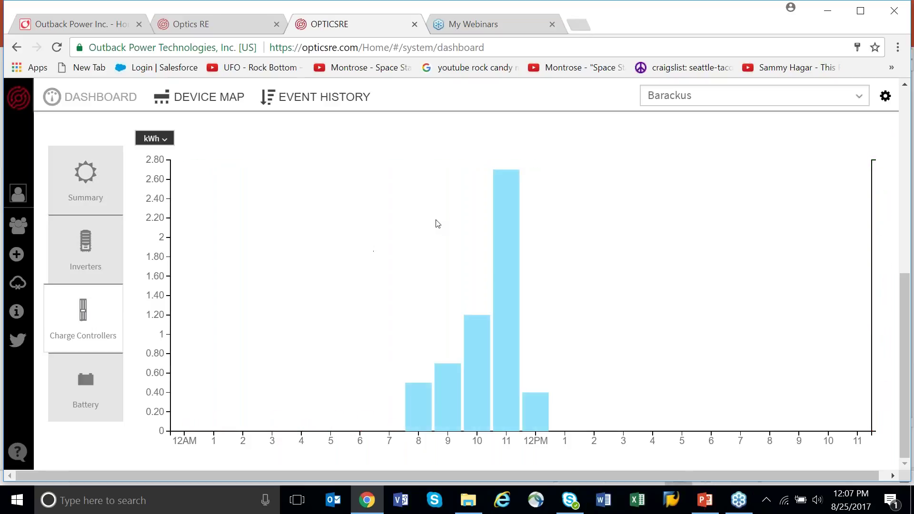
scroll(910, 274, "up", 2)
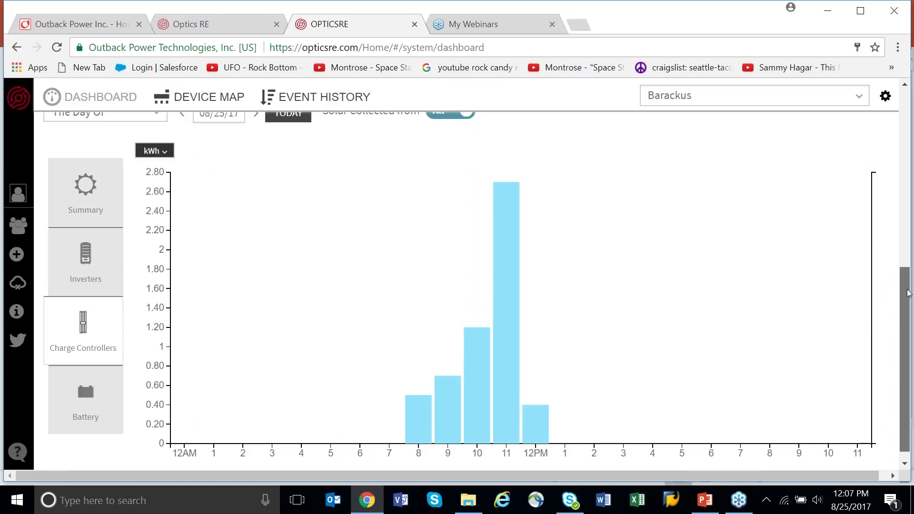
left_click_drag(910, 273, 909, 282)
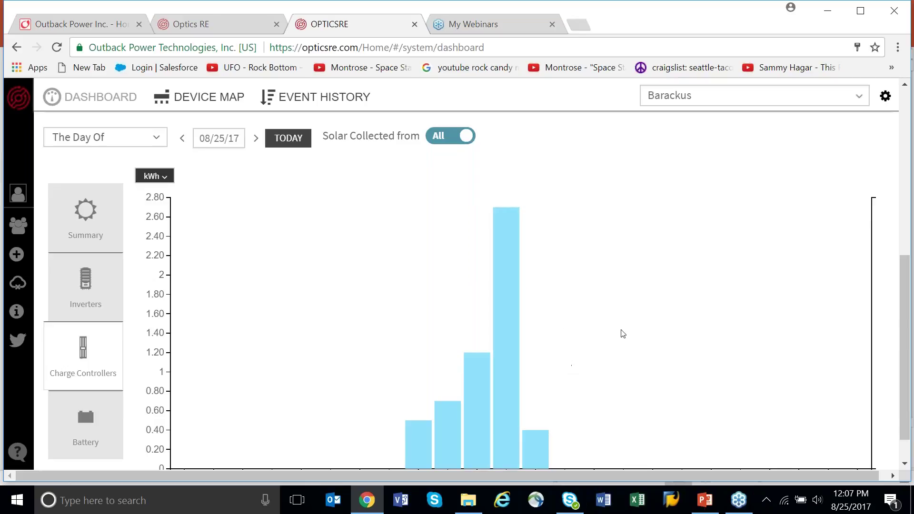
left_click(183, 139)
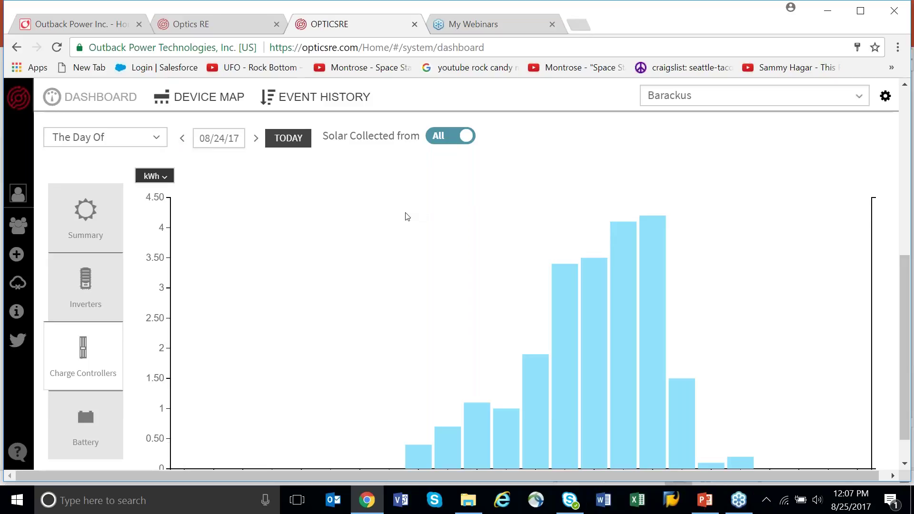
left_click(468, 137)
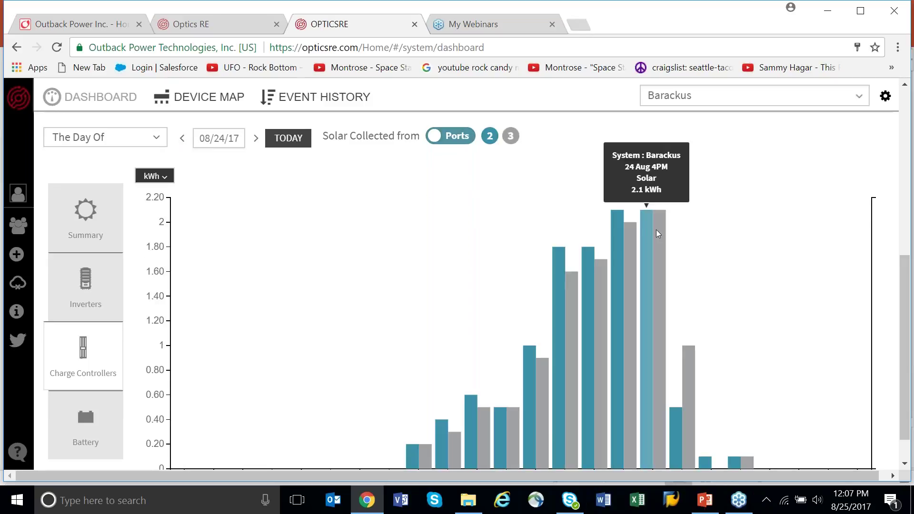
Compare the solar energy collected by ports 2 and 3 at 4PM, 3PM and 1PM on 24 August.
mouse_move(424, 448)
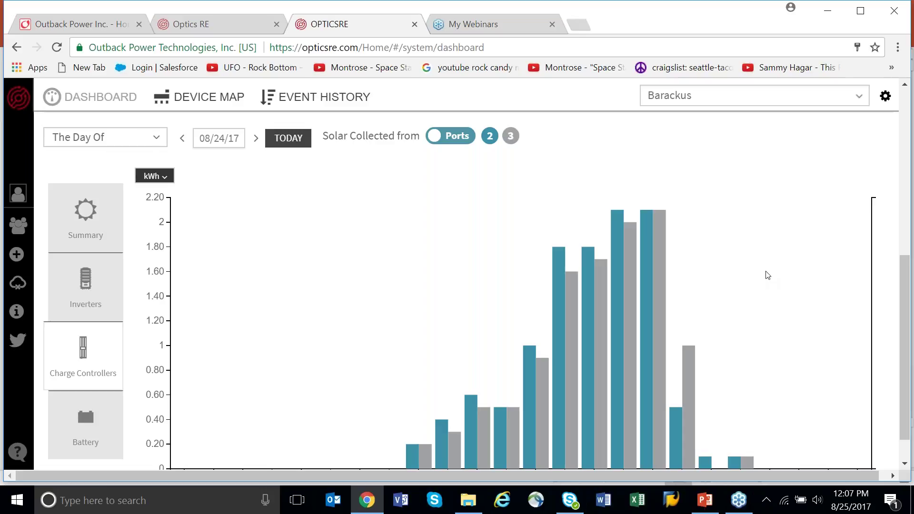
mouse_move(652, 217)
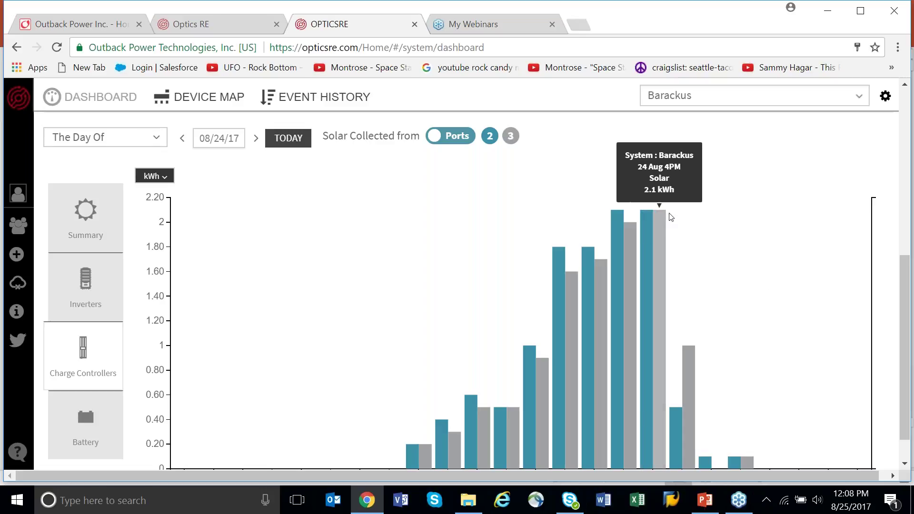
mouse_move(619, 216)
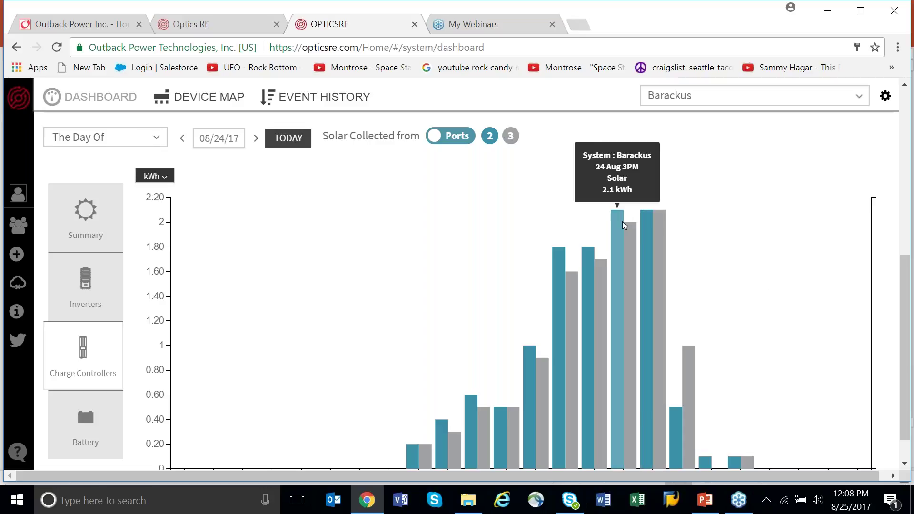
mouse_move(631, 231)
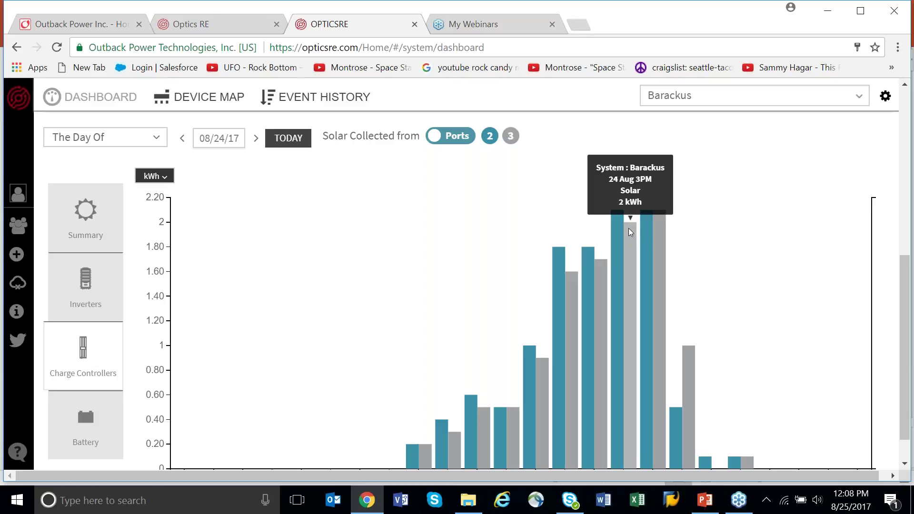
mouse_move(558, 266)
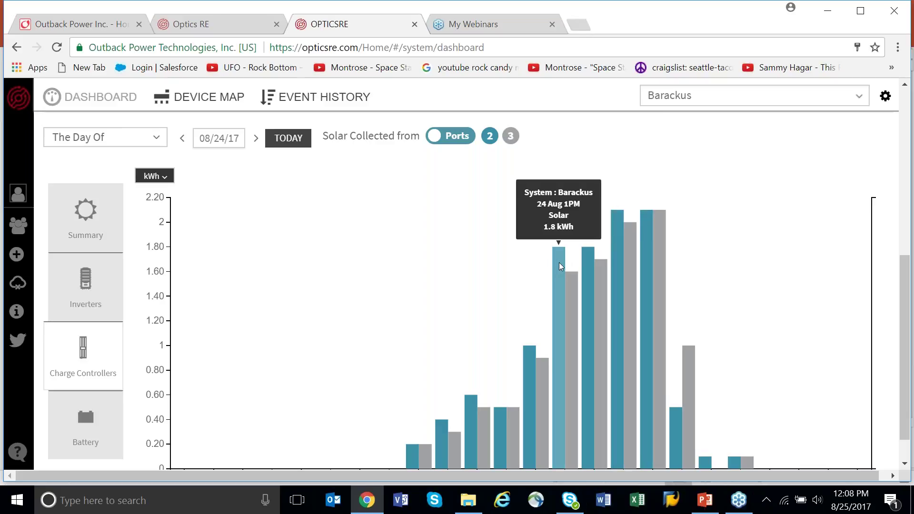
mouse_move(571, 280)
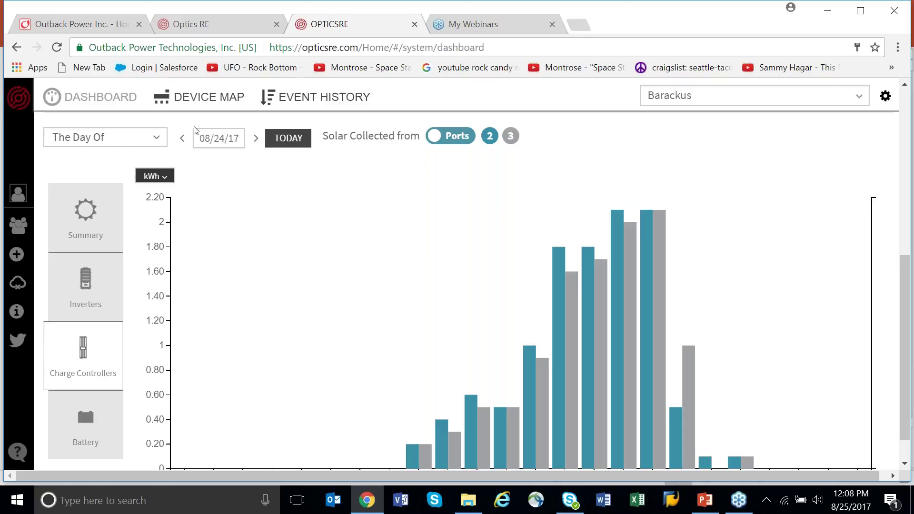
Step the charge controller chart back to 08/22/17 and return to the Summary chart for that day.
left_click(183, 139)
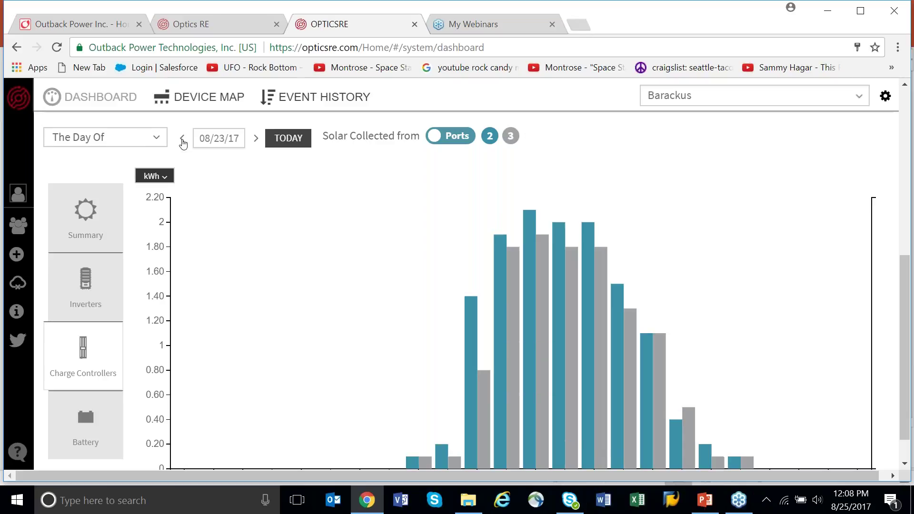
left_click(183, 139)
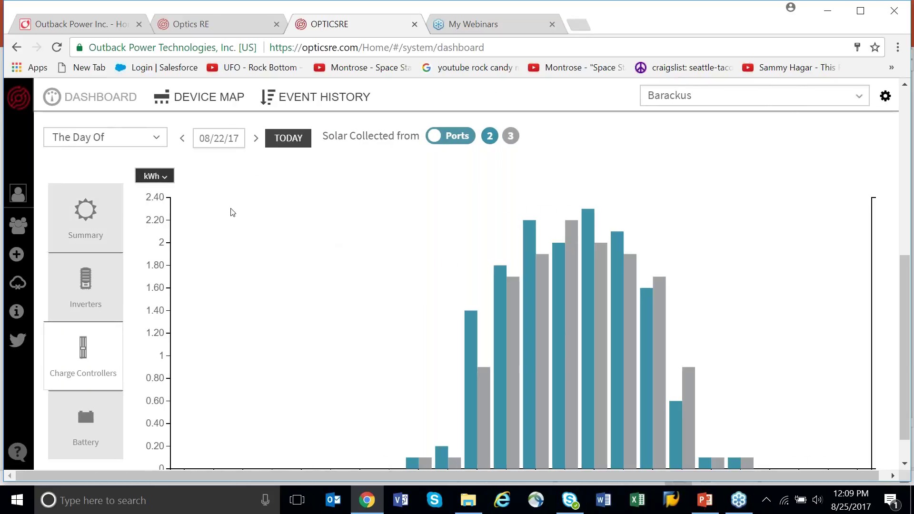
left_click(80, 226)
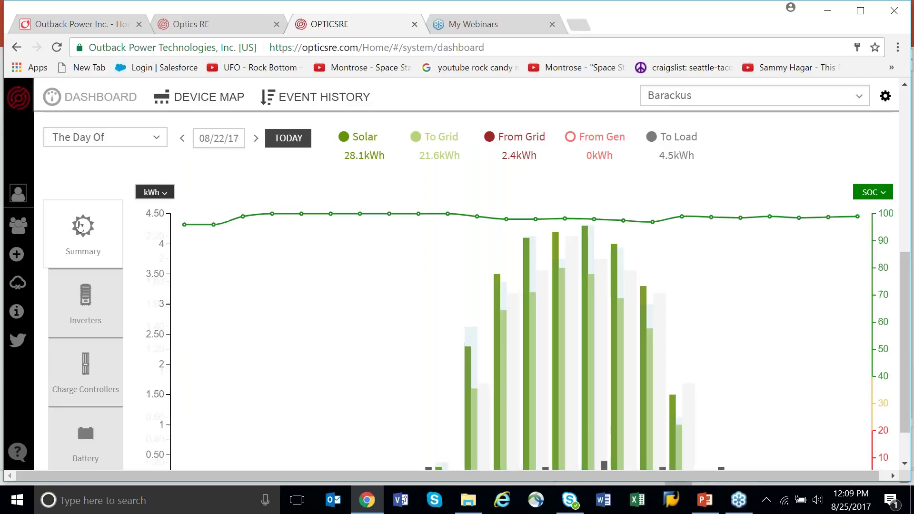
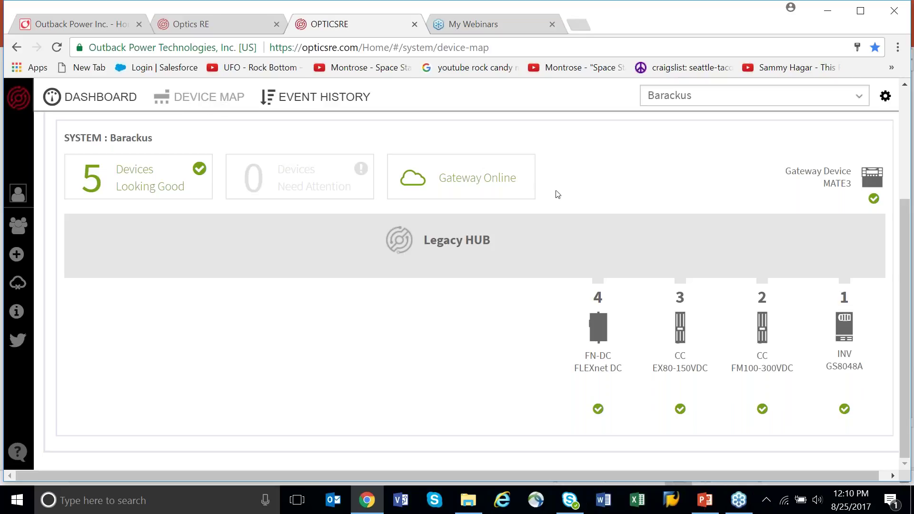
Open the GS8048A inverter on port 1 from the device map and review its full status readings.
left_click(845, 326)
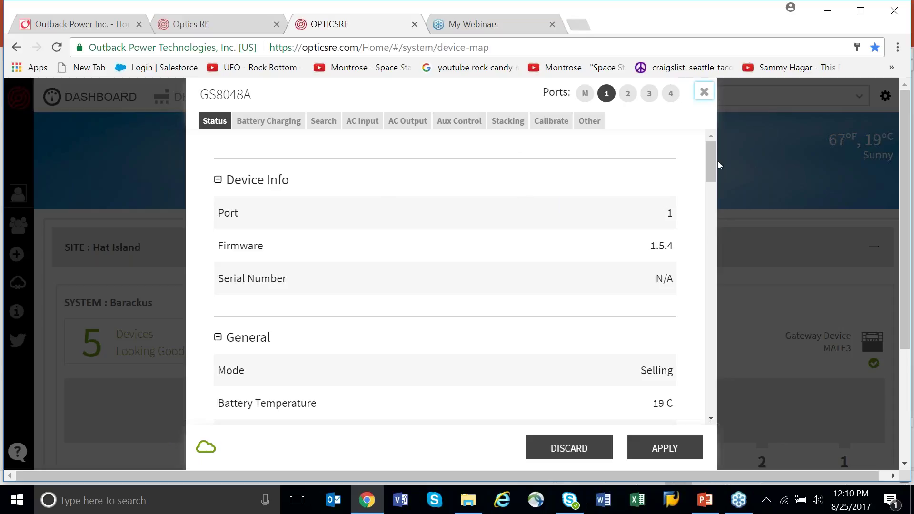
left_click_drag(712, 156, 718, 363)
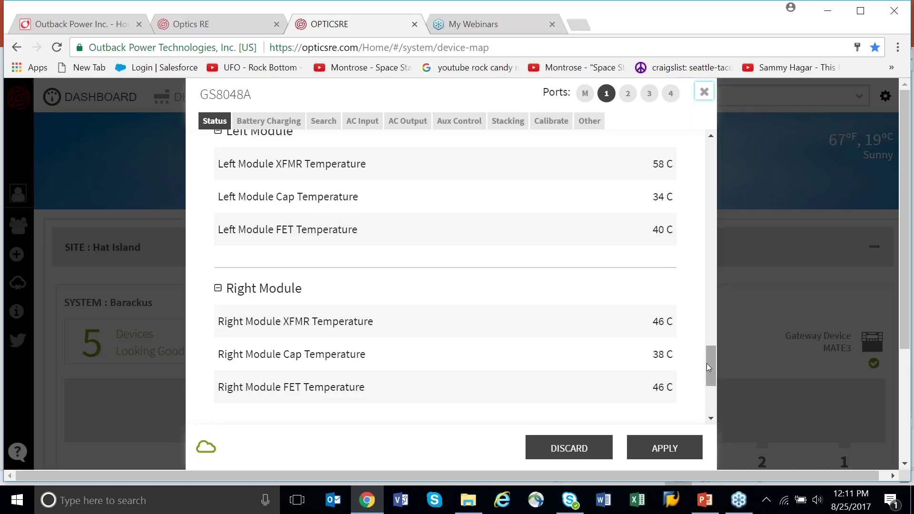
left_click_drag(712, 363, 711, 391)
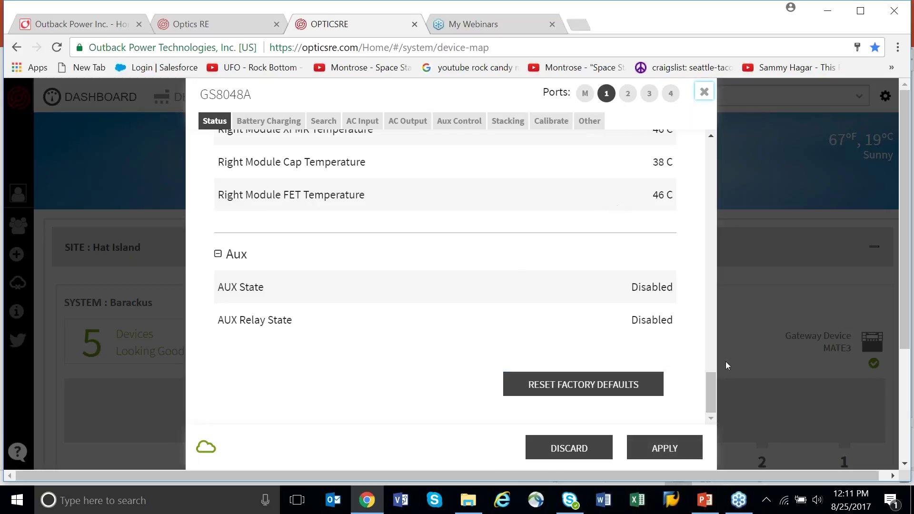
left_click_drag(713, 374, 688, 142)
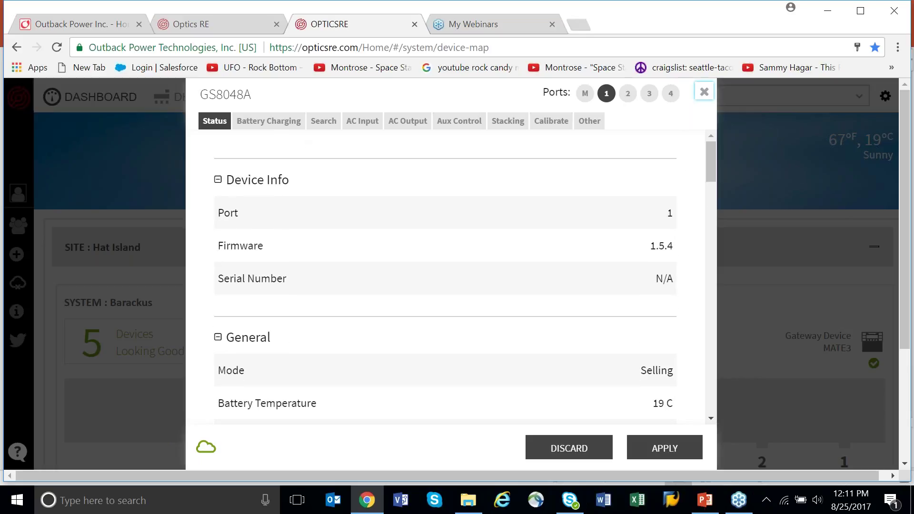
In the inverter's Battery Charging settings, set EQ Voltage to 60.4 VDC, Absorb Voltage to 58.8 VDC and Float Voltage to 50 VDC.
left_click(276, 124)
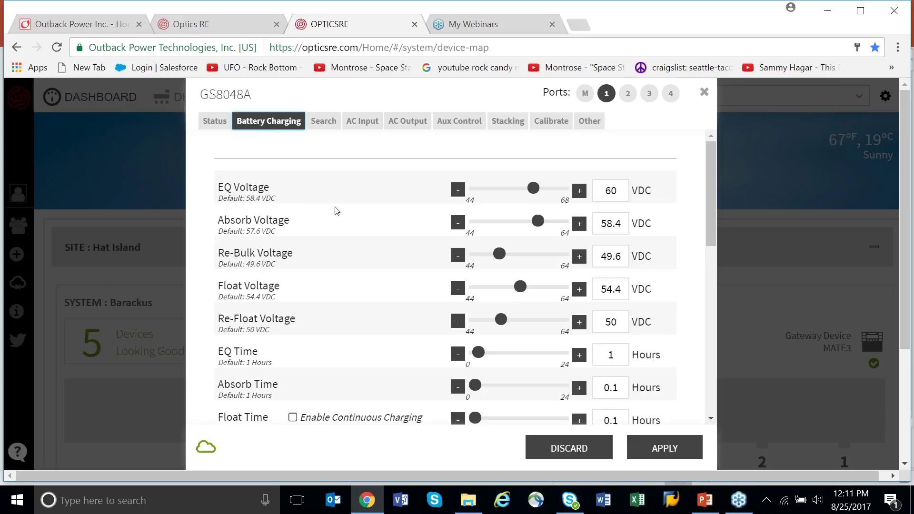
mouse_move(533, 188)
left_mouse_down()
mouse_move(496, 187)
mouse_move(534, 187)
left_mouse_up()
left_click_drag(500, 220, 542, 228)
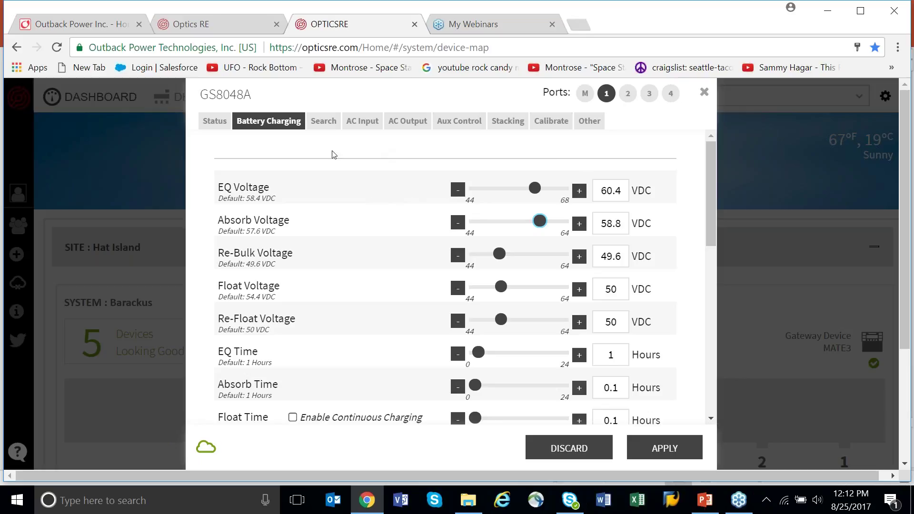
Review the inverter's Battery Protection, Mini Grid and Grid Zero settings under Battery Charging.
left_click(364, 124)
left_click_drag(714, 174, 713, 277)
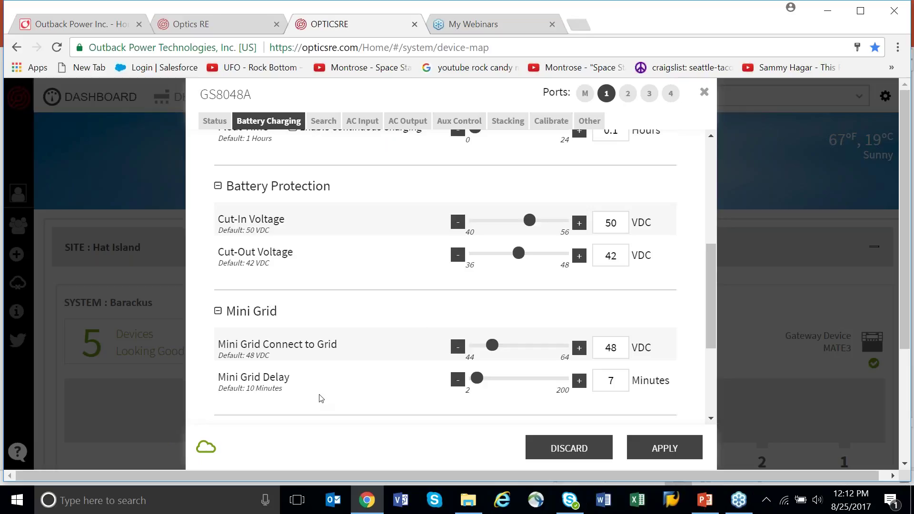
left_click_drag(711, 321, 711, 378)
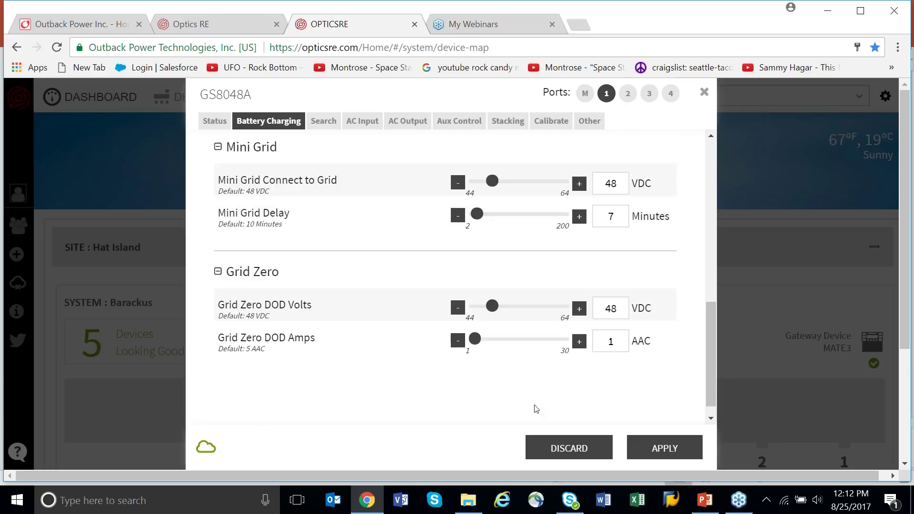
left_click_drag(711, 391, 703, 203)
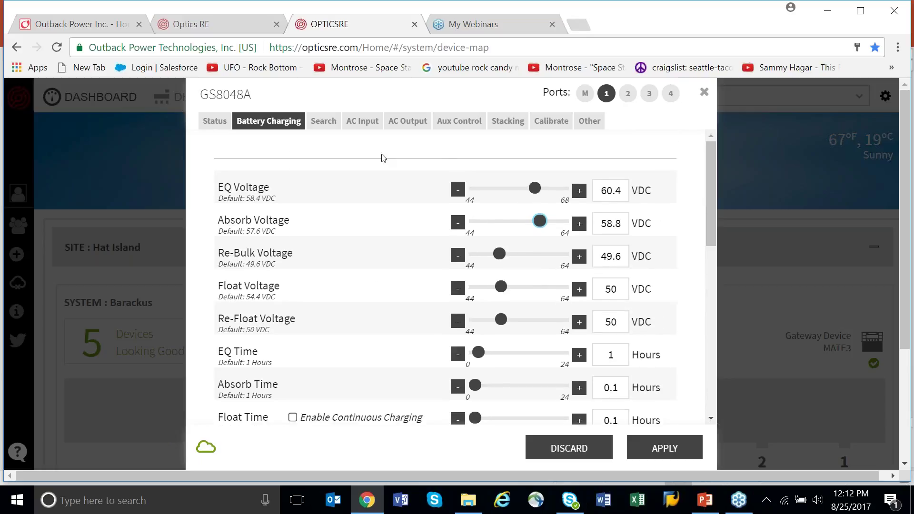
View the inverter's Search settings and open its AC Input settings.
left_click(327, 123)
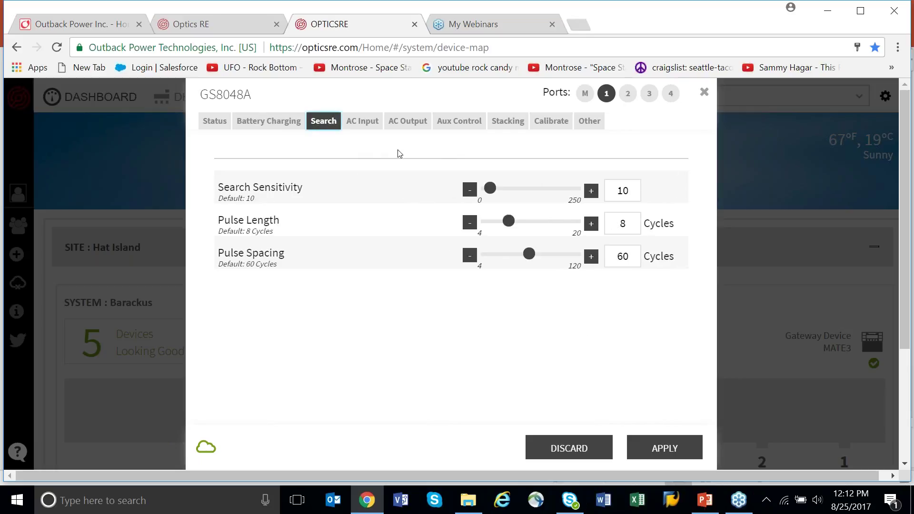
left_click(368, 127)
left_click(368, 123)
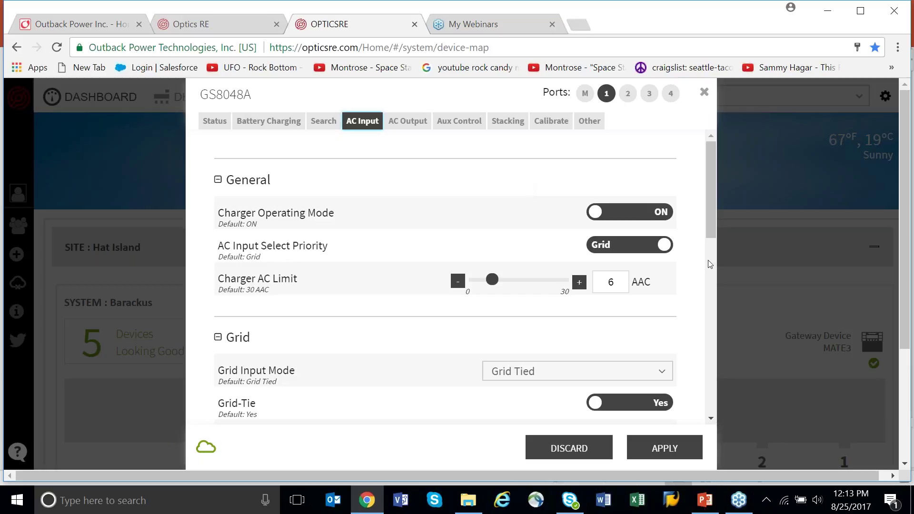
Switch the Charger Operating Mode off and back on, and try the AC Input Select Priority toggle, leaving it on Grid.
left_click(665, 212)
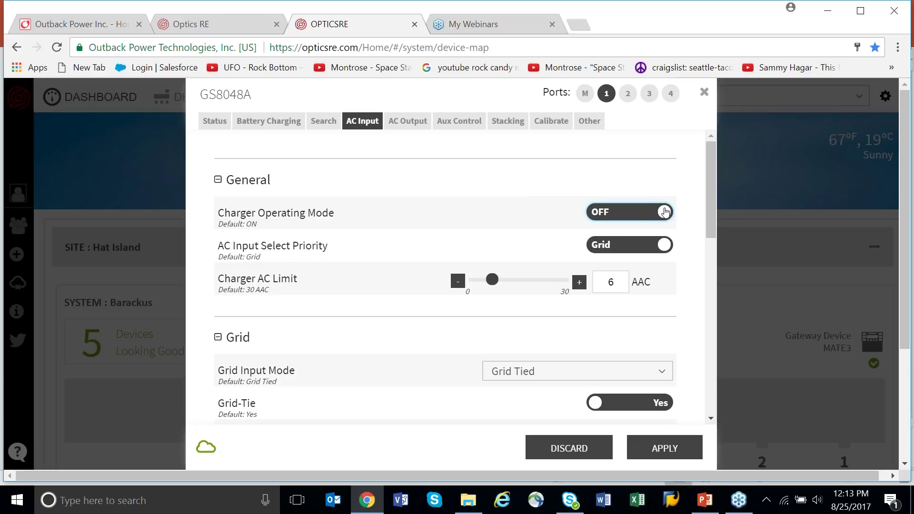
left_click(665, 211)
left_click(667, 245)
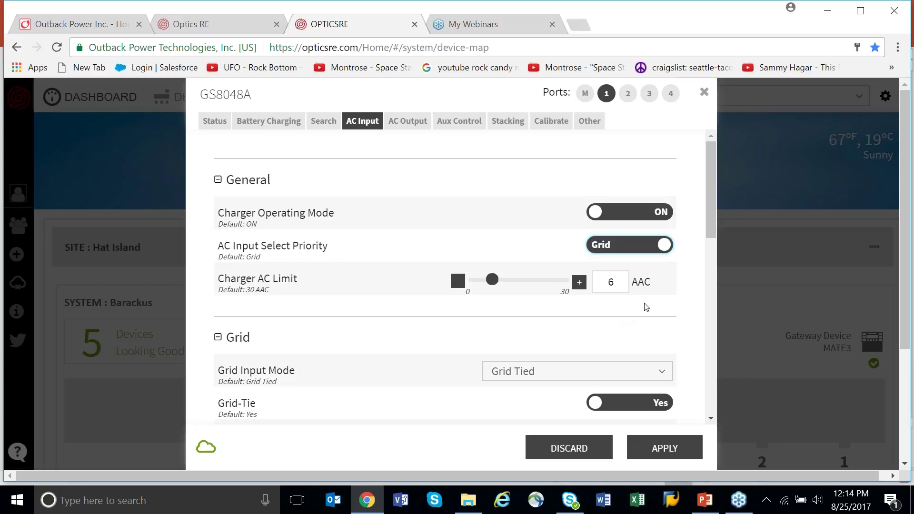
Check the inverter's Grid Input Mode options and review the remaining Grid and Gen settings for AC Input.
left_click(662, 376)
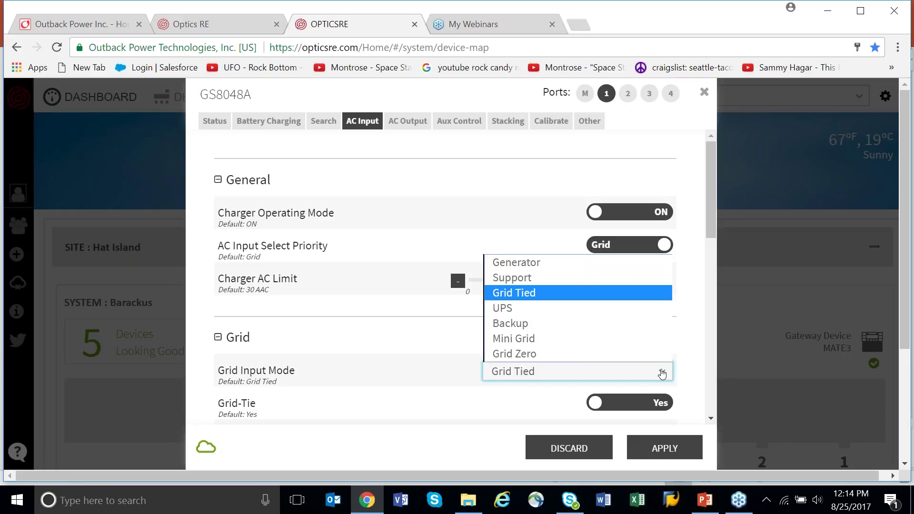
left_click(447, 329)
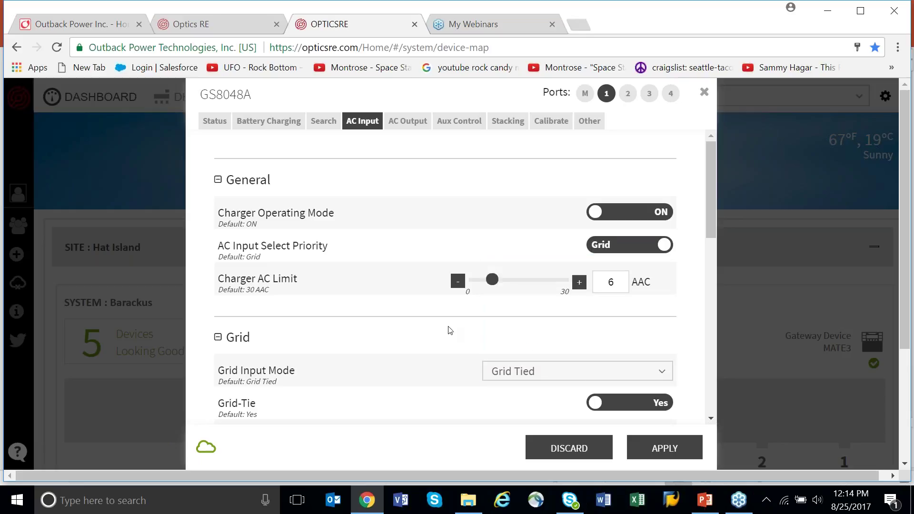
left_click(711, 418)
left_click_drag(710, 419, 711, 420)
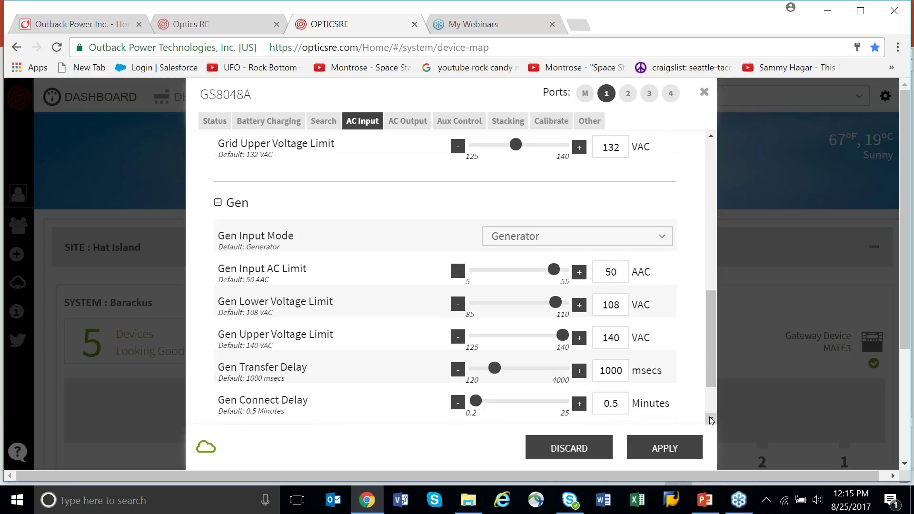
left_click_drag(709, 356, 710, 186)
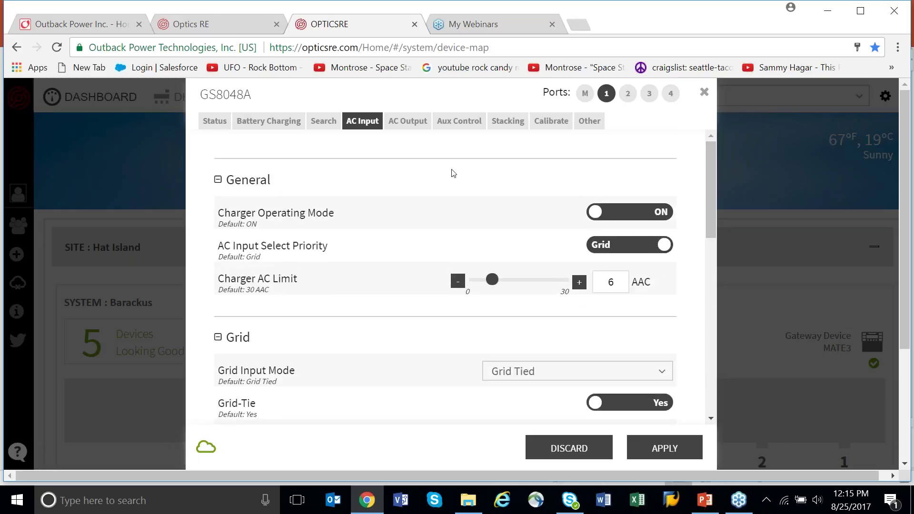
View the inverter's AC Output settings and check the Aux Mode options under Aux Control.
left_click(405, 122)
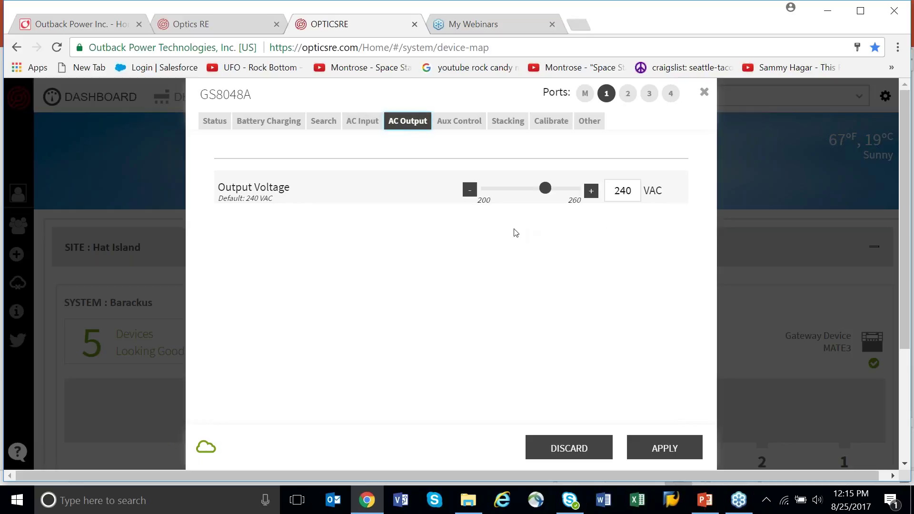
left_click(468, 124)
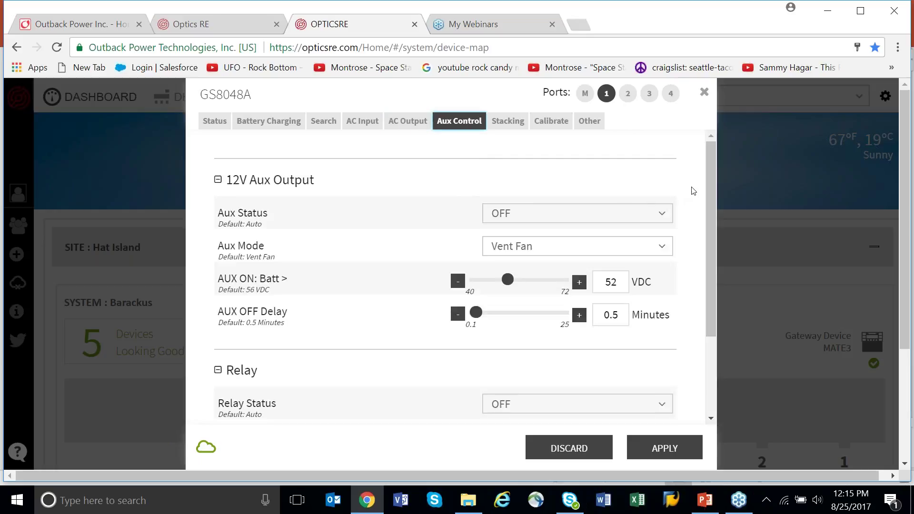
left_click(663, 247)
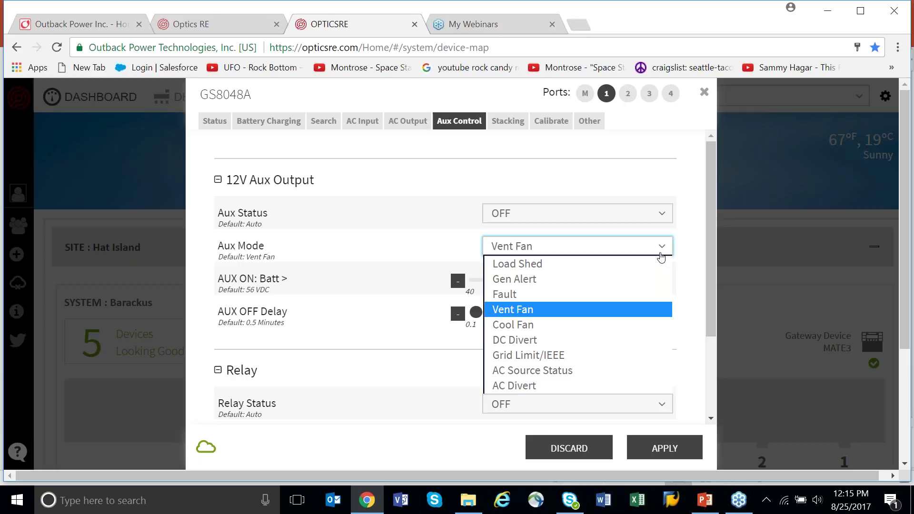
left_click(601, 179)
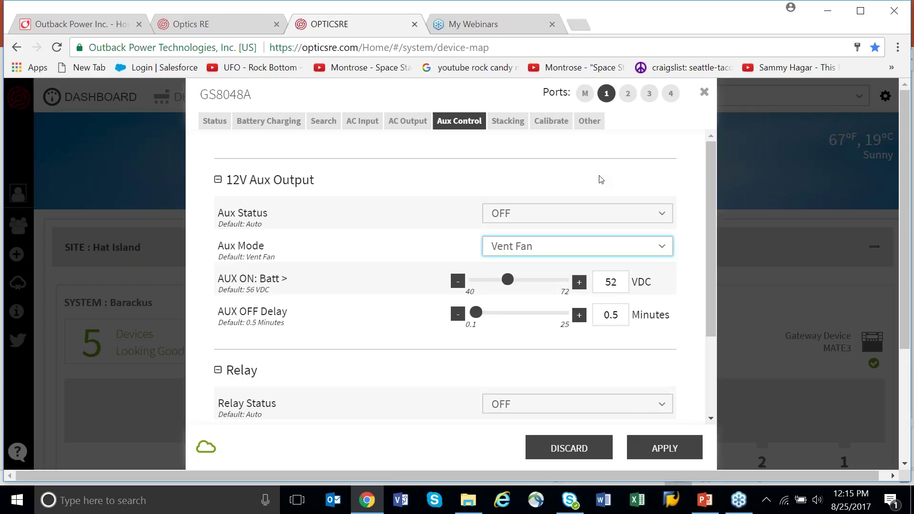
View the inverter's Stacking settings and check the Module Control options under Other.
left_click(510, 125)
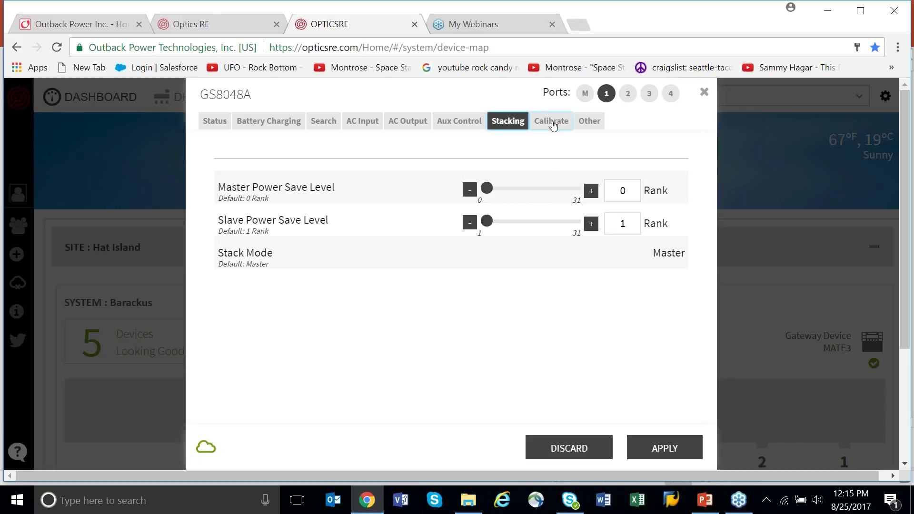
left_click(591, 124)
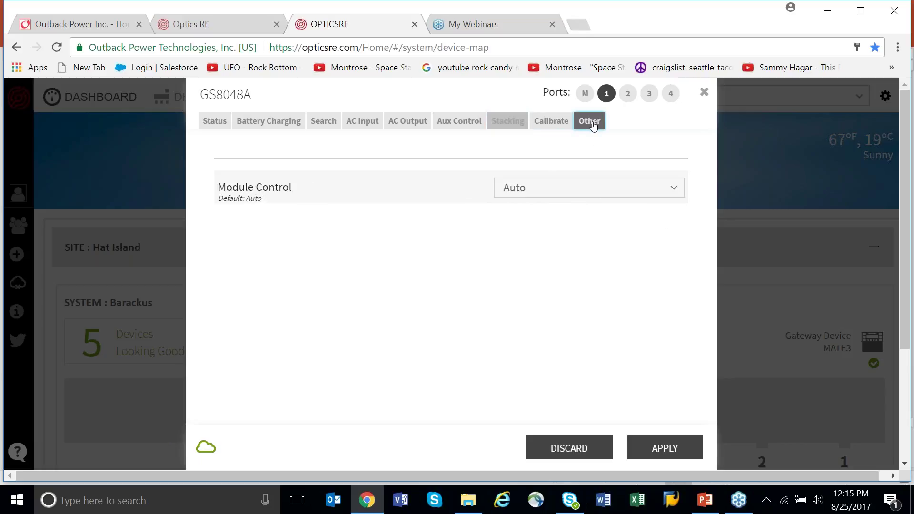
left_click(674, 189)
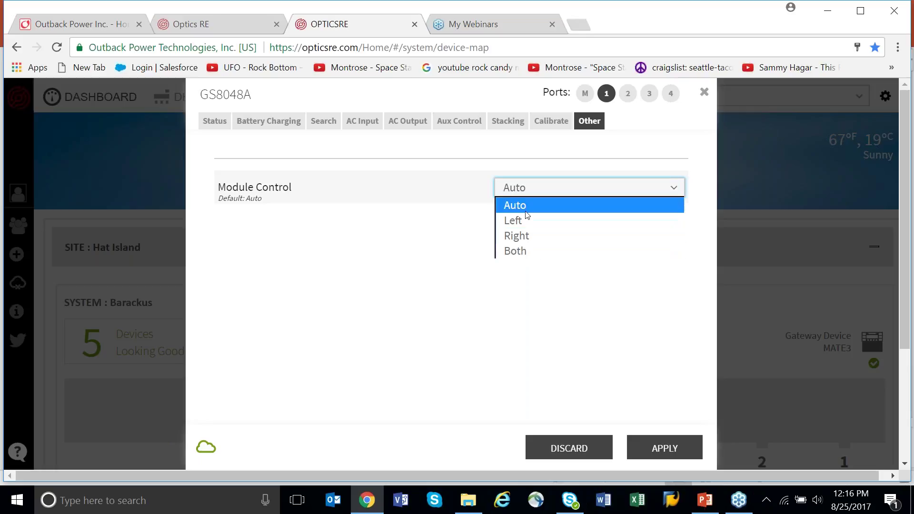
left_click(455, 216)
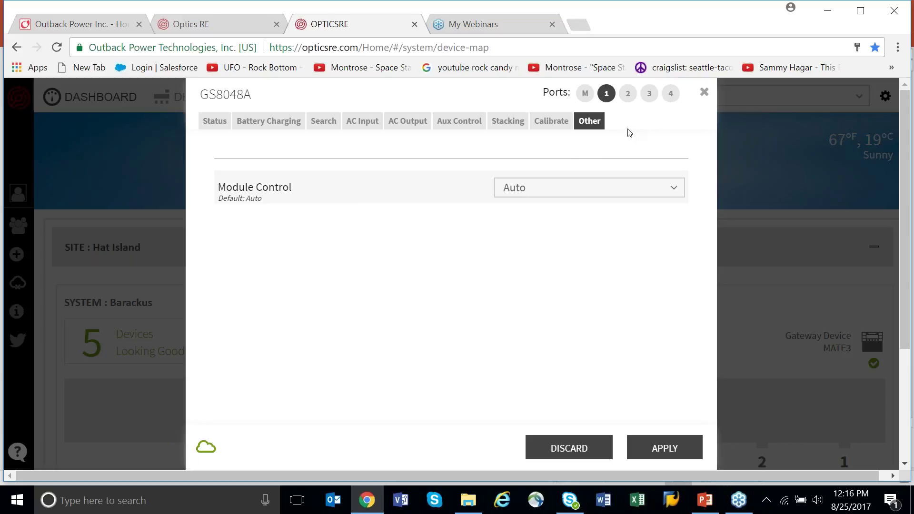
Review the status readings of the charge controllers on ports 2 and 3.
left_click(627, 95)
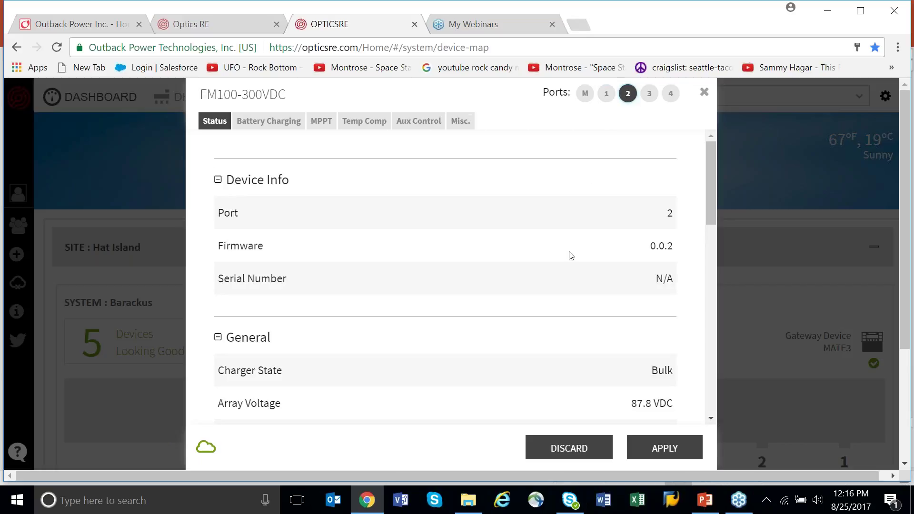
left_click_drag(711, 171, 712, 199)
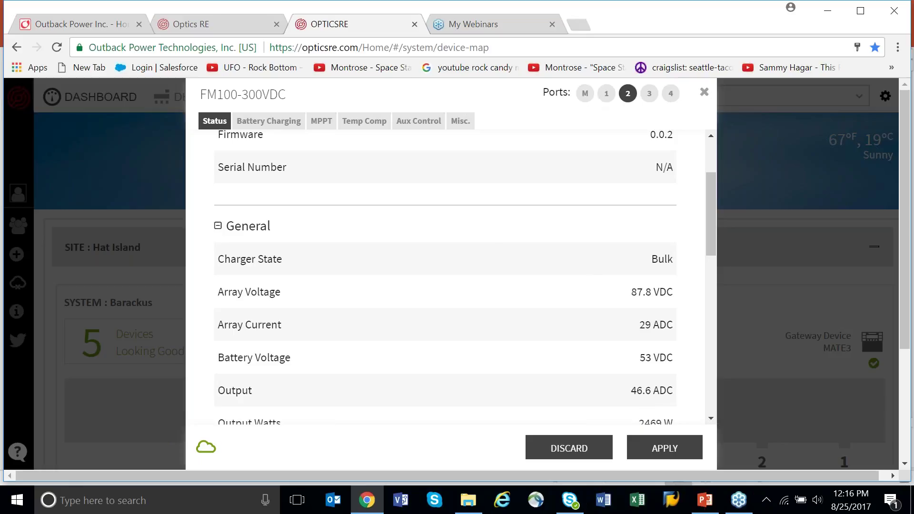
left_click(650, 93)
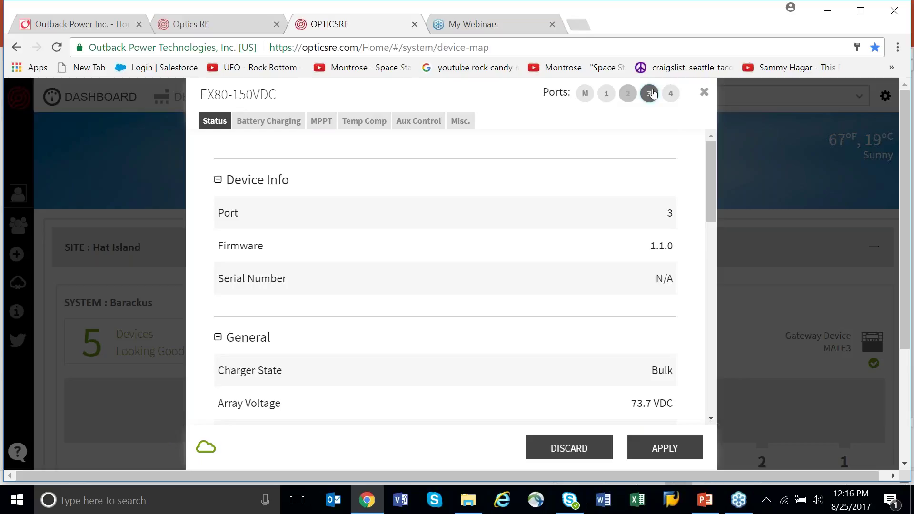
left_click_drag(712, 161, 716, 201)
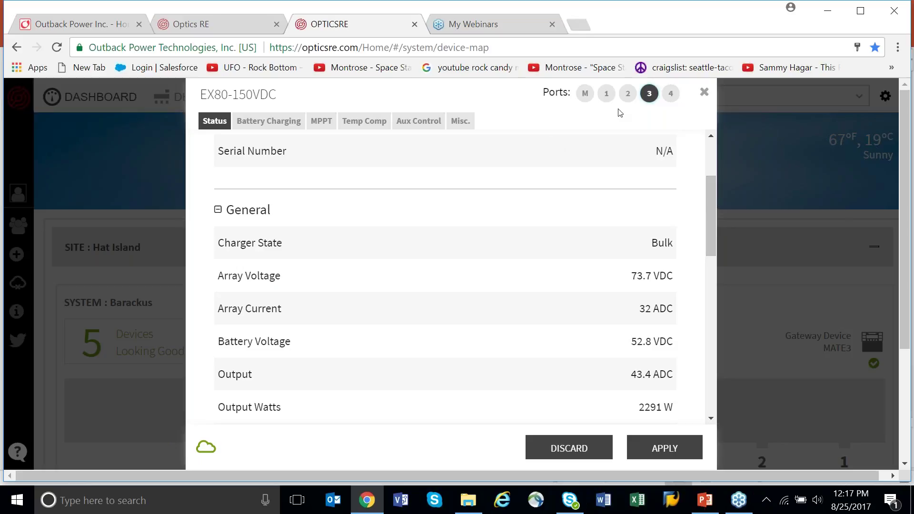
Review the Battery Charging settings of the port 2 charge controller and apply them.
left_click(627, 93)
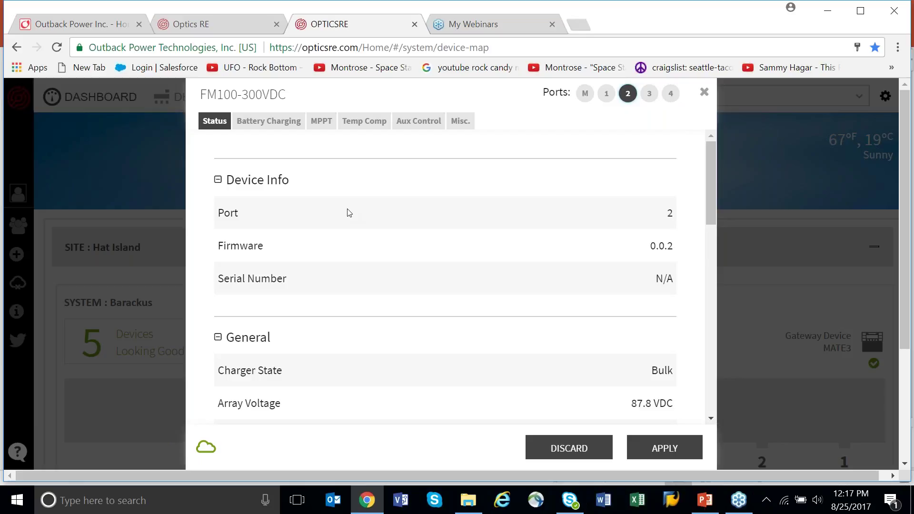
left_click(263, 122)
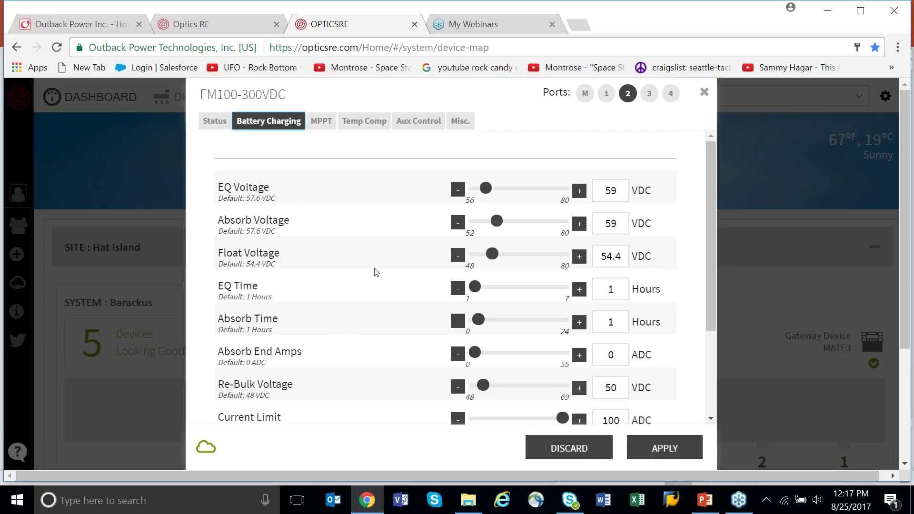
left_click_drag(711, 234, 711, 307)
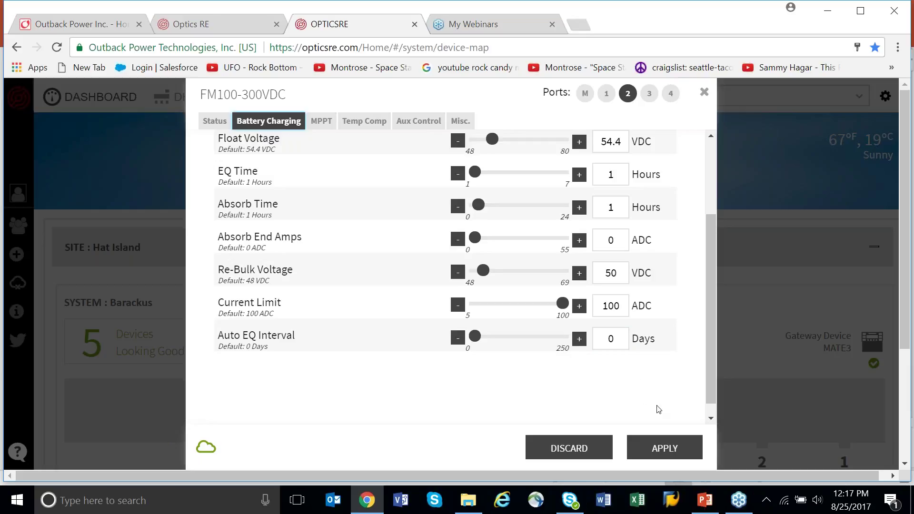
left_click(664, 448)
left_click_drag(711, 362, 711, 286)
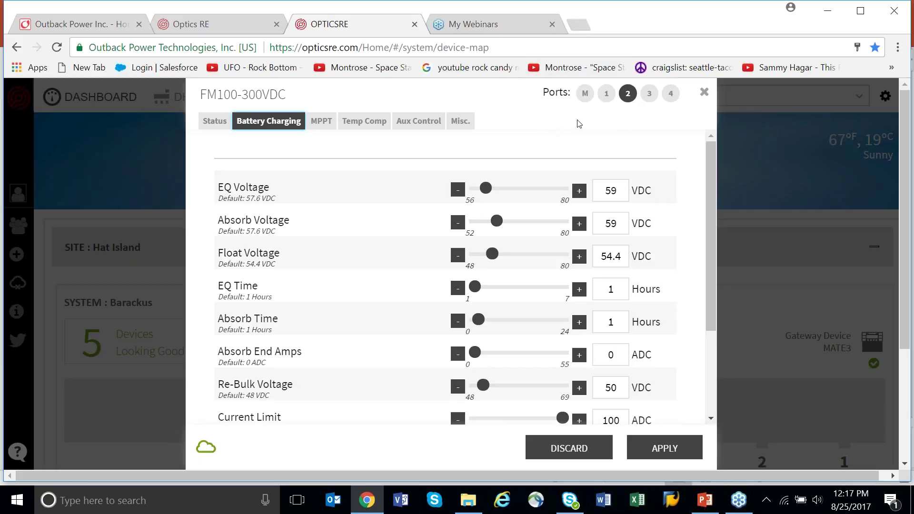
Open the MATE3 device and view its Grid Use and AGS settings.
left_click(585, 96)
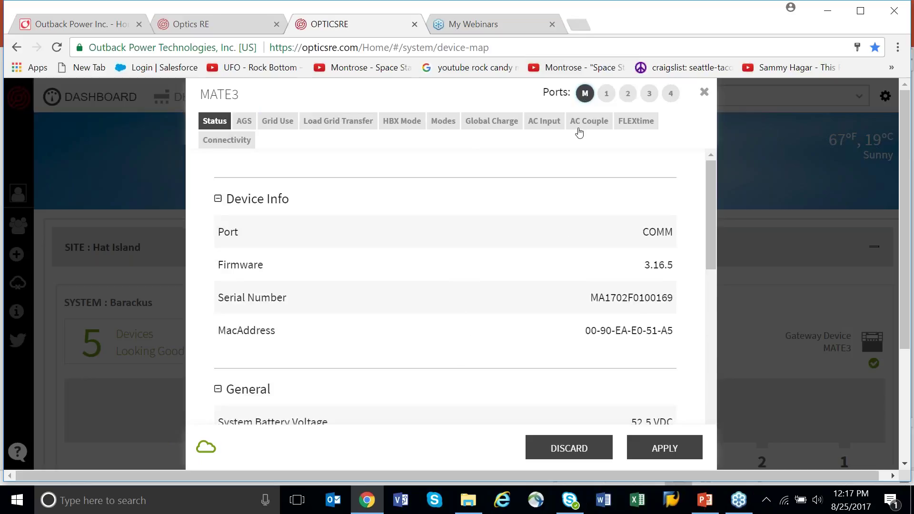
left_click(289, 123)
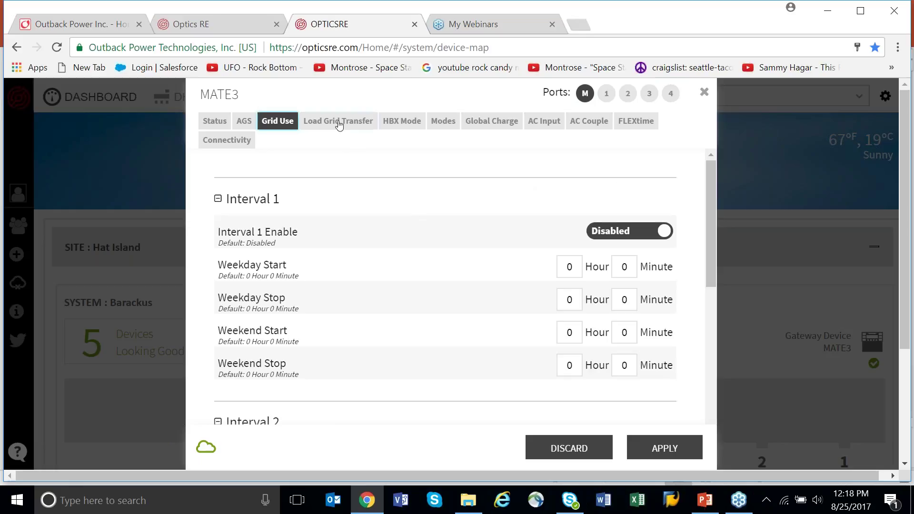
left_click(243, 122)
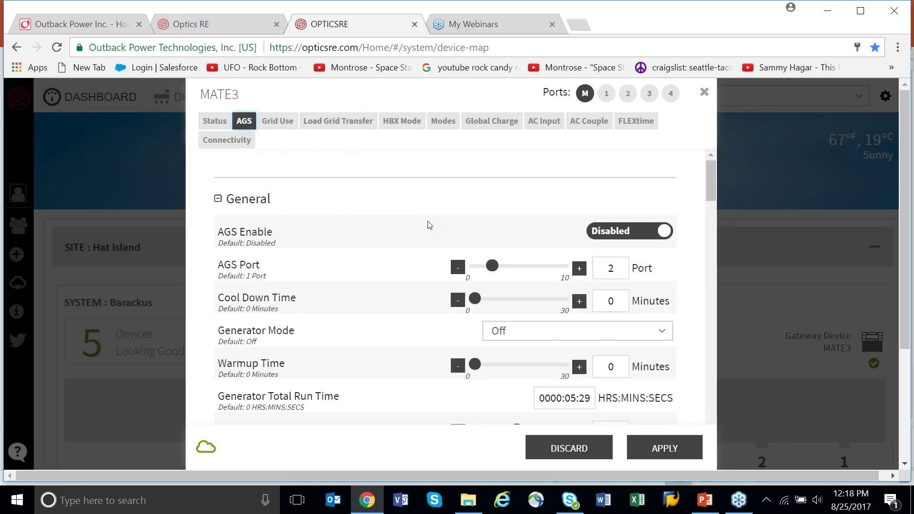
mouse_move(707, 184)
left_mouse_down()
mouse_move(715, 380)
mouse_move(701, 269)
mouse_move(705, 185)
left_mouse_up()
Review all three Grid Use intervals of the MATE3.
left_click(270, 122)
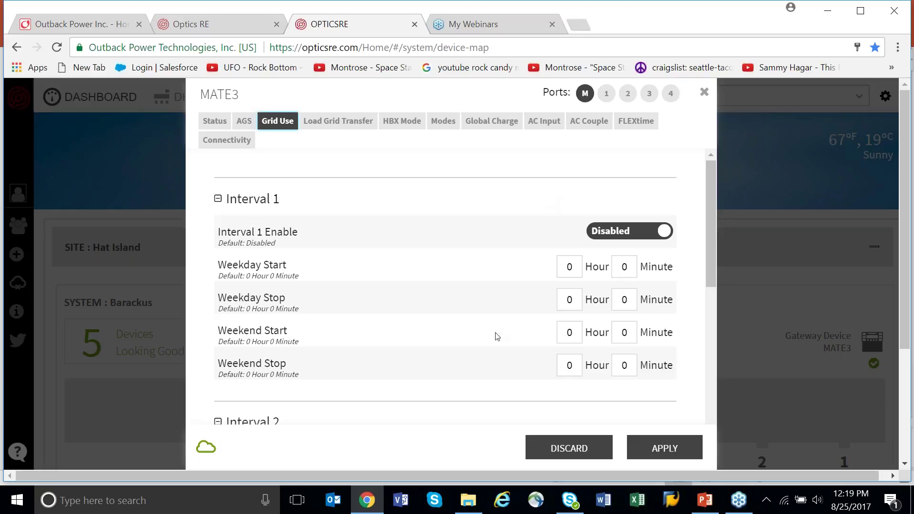
left_click_drag(706, 236, 719, 361)
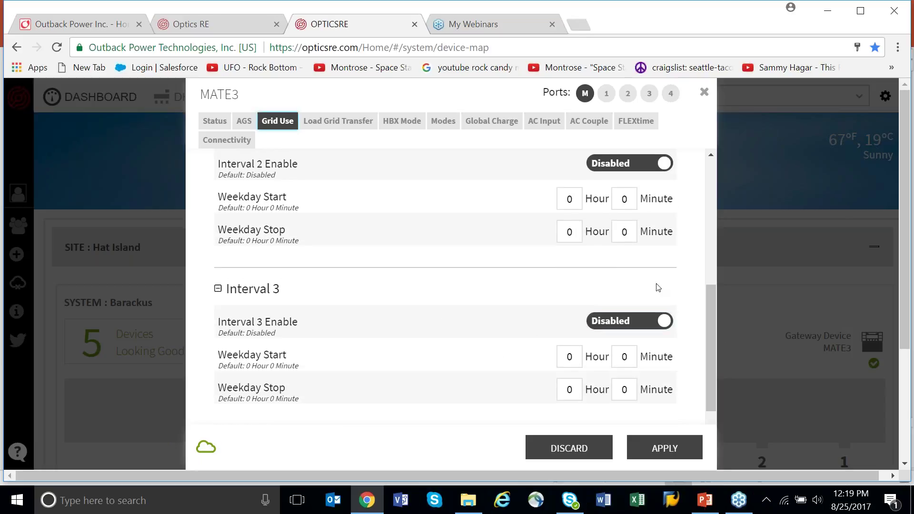
left_click_drag(709, 304, 701, 168)
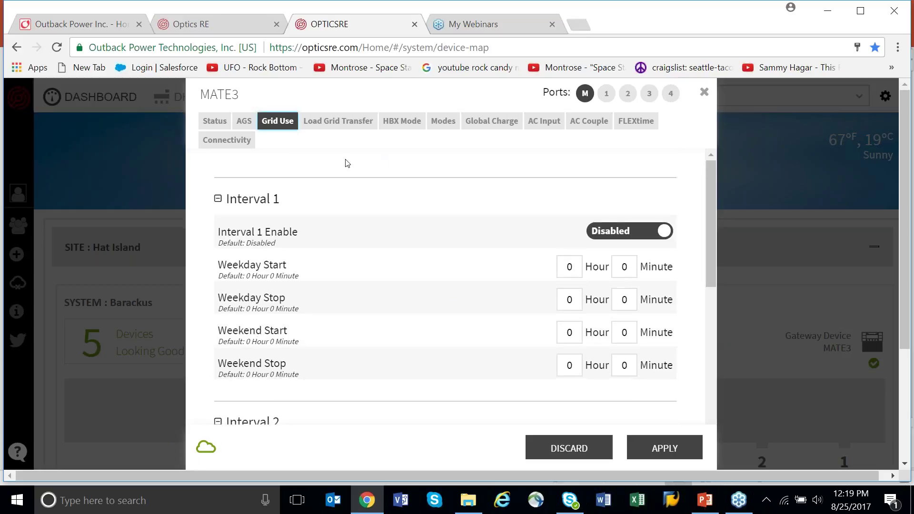
Open the MATE3's Modes settings and check the available Charger State commands without choosing one.
left_click(444, 124)
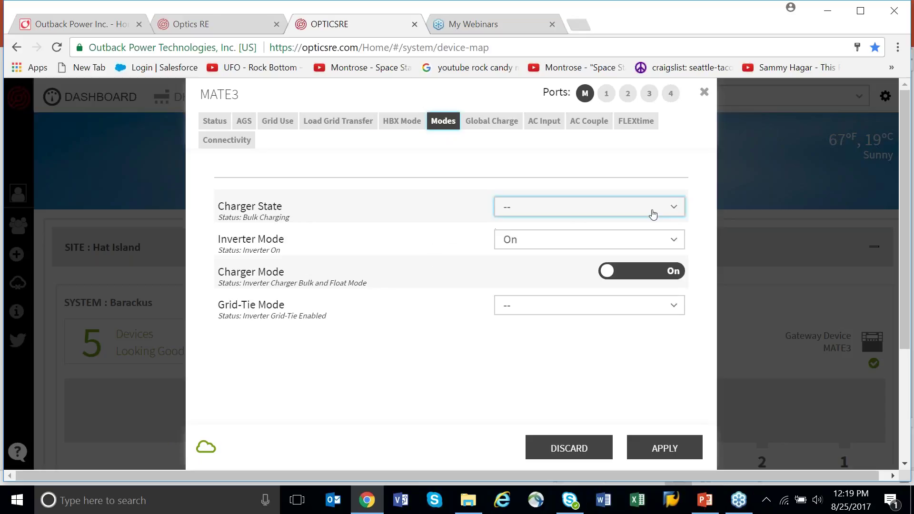
left_click(673, 209)
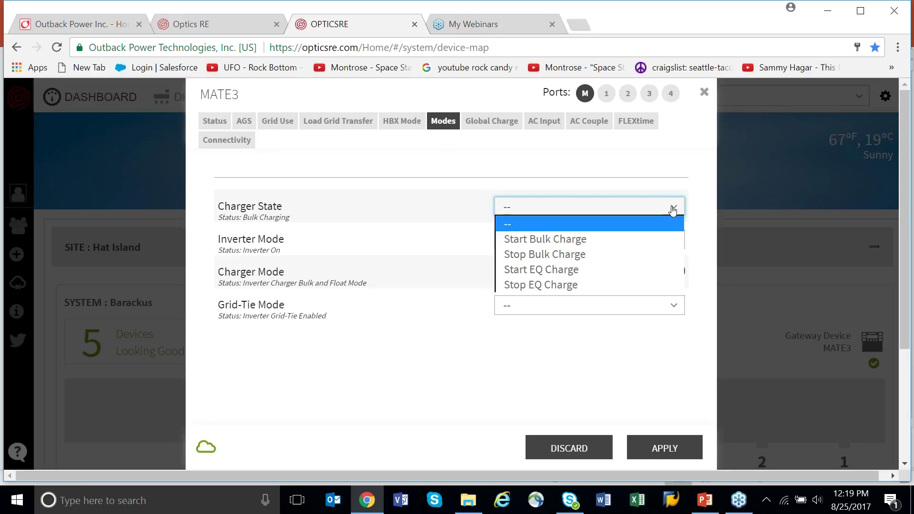
left_click(461, 328)
left_click(495, 307)
left_click(465, 279)
Check the Inverter Mode, Charger Mode and Grid-Tie Mode options without changing them.
left_click(672, 239)
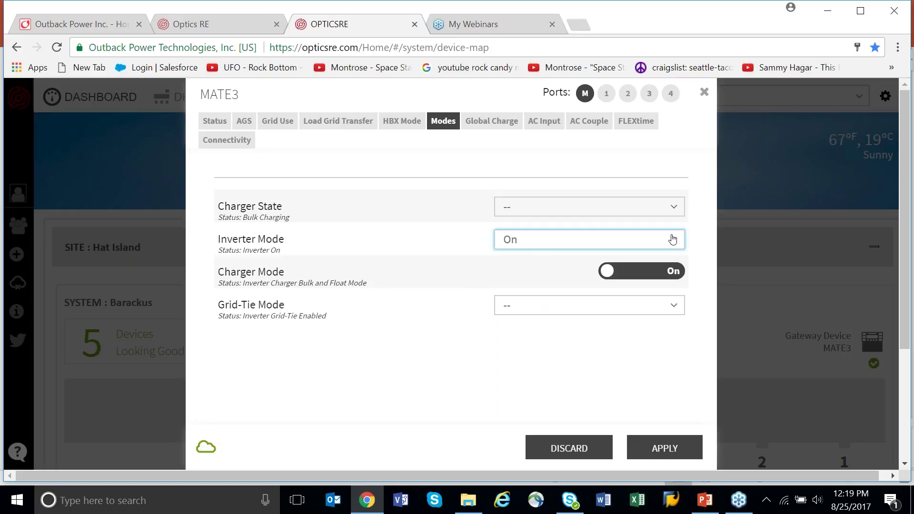
left_click(675, 243)
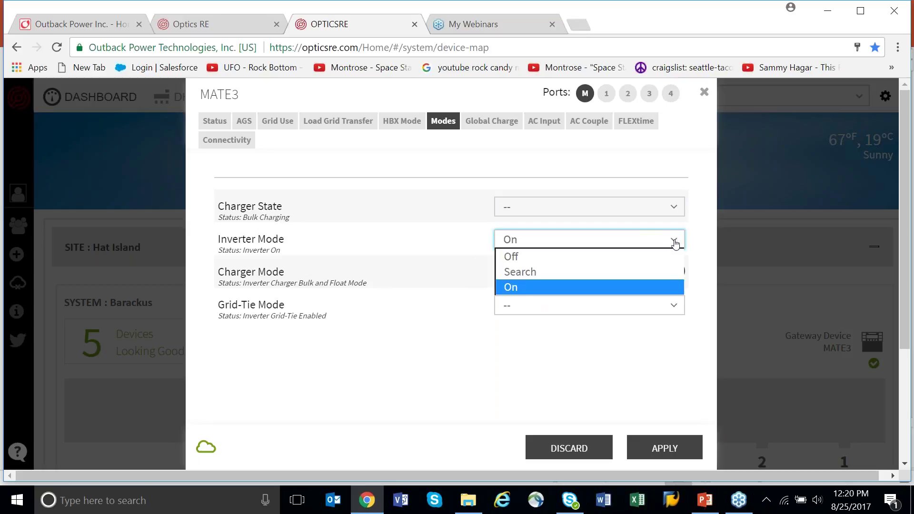
key("Tab")
left_click(673, 270)
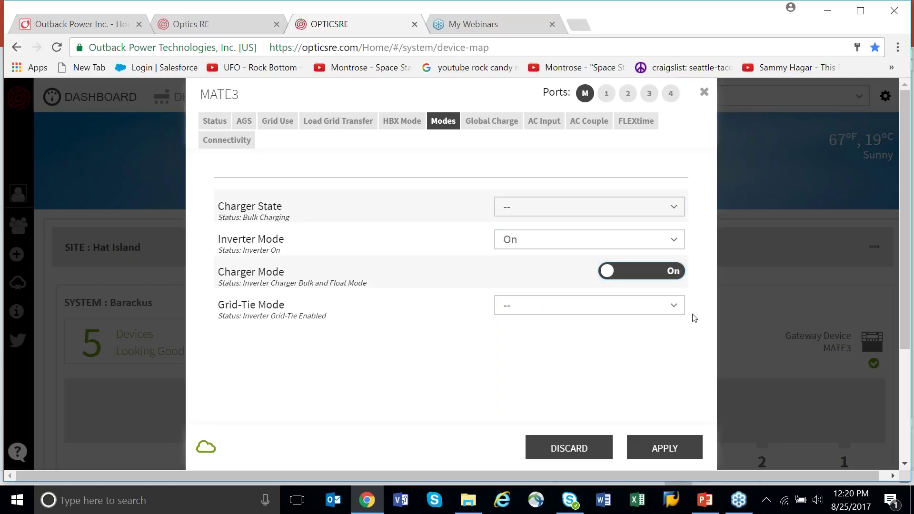
left_click(674, 305)
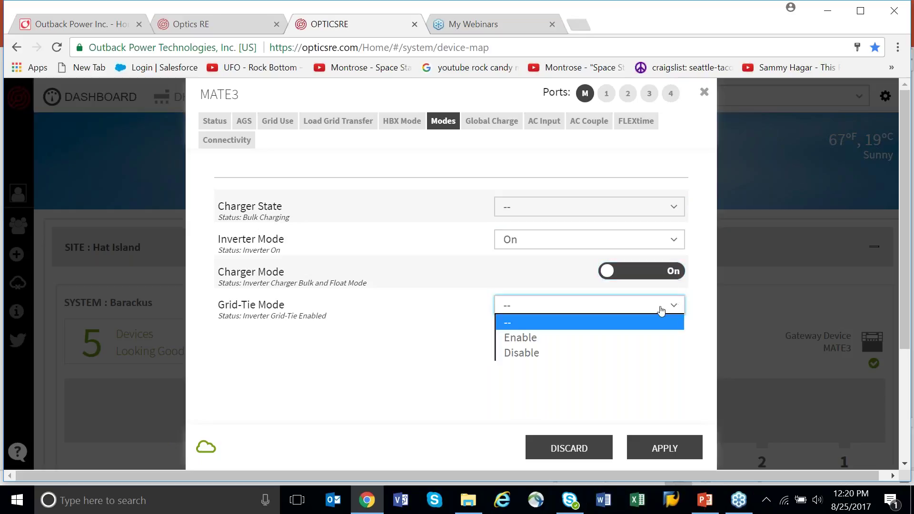
left_click(397, 333)
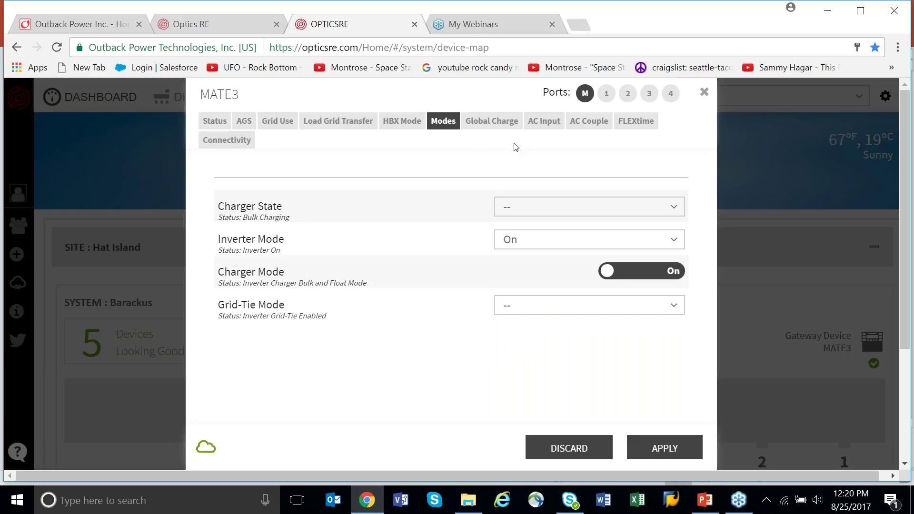
View the MATE3's Global Charge settings, including Maximum Battery Charge, and open its FLEXtime intervals.
left_click(493, 124)
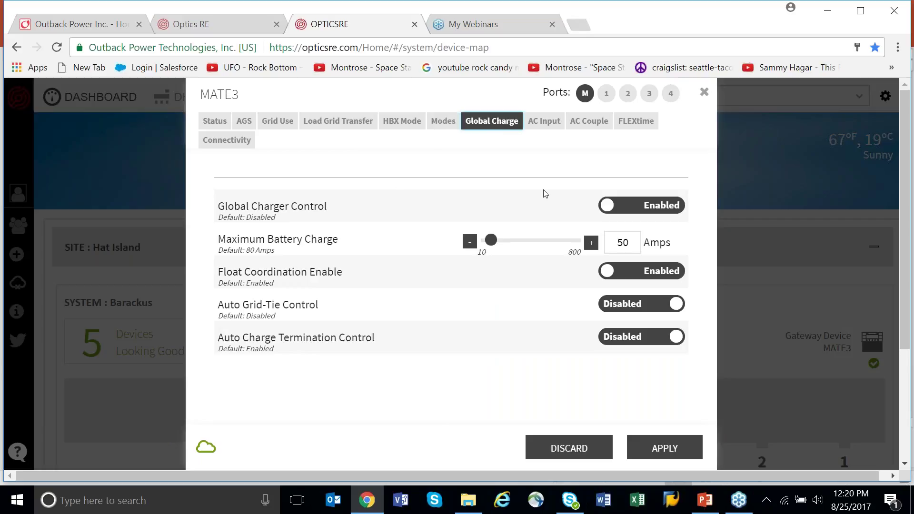
left_click(616, 242)
key("Tab")
left_click(638, 126)
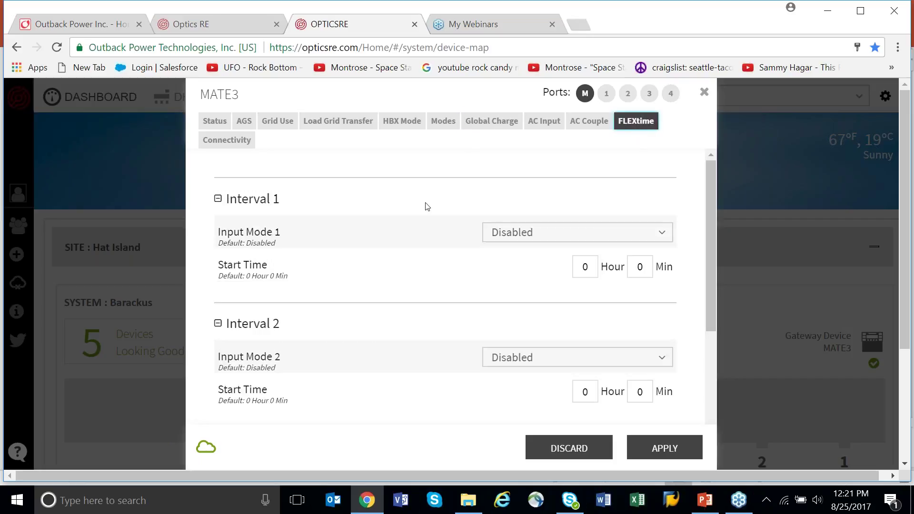
Review the MATE3's FLEXtime intervals and check the available Input Mode options without changing them.
left_click_drag(707, 214, 712, 250)
key("Tab")
key("Tab")
left_click(662, 184)
left_click(661, 185)
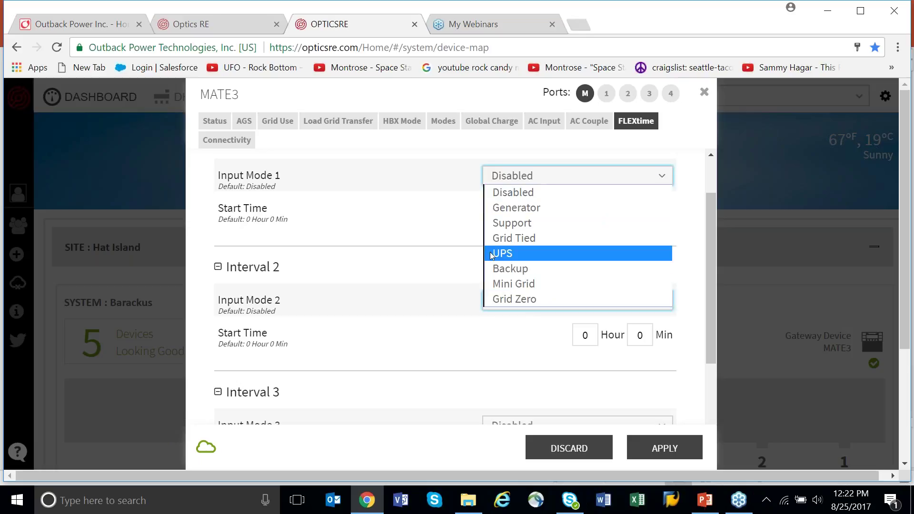
left_click(419, 221)
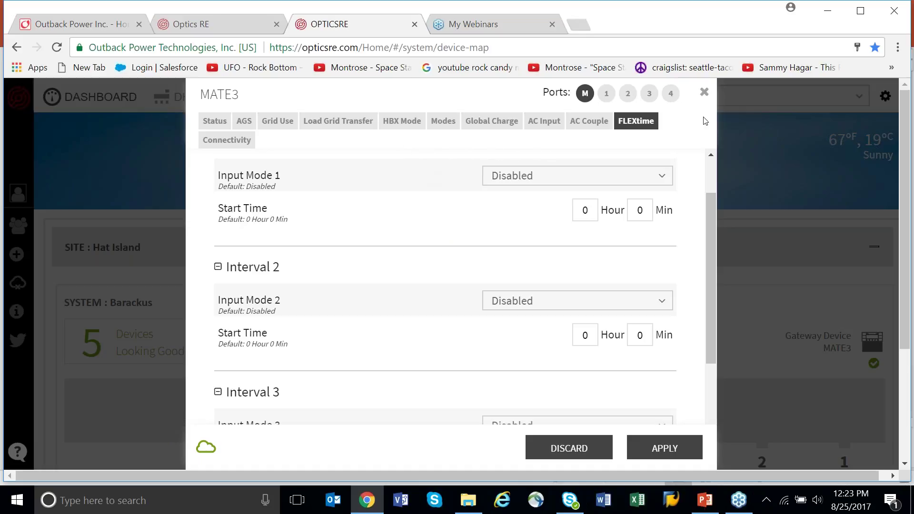
Close the MATE3 settings, discarding unsaved changes, and view the system's event history.
left_click(704, 93)
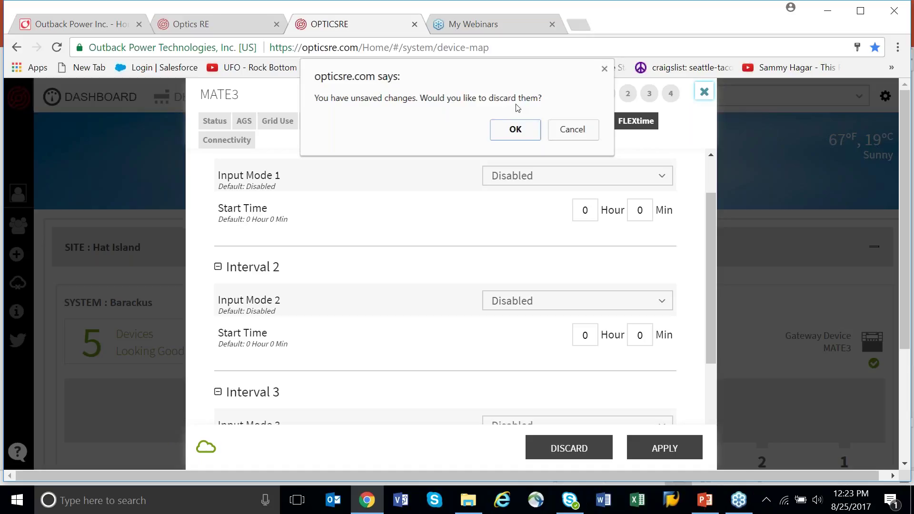
left_click(517, 131)
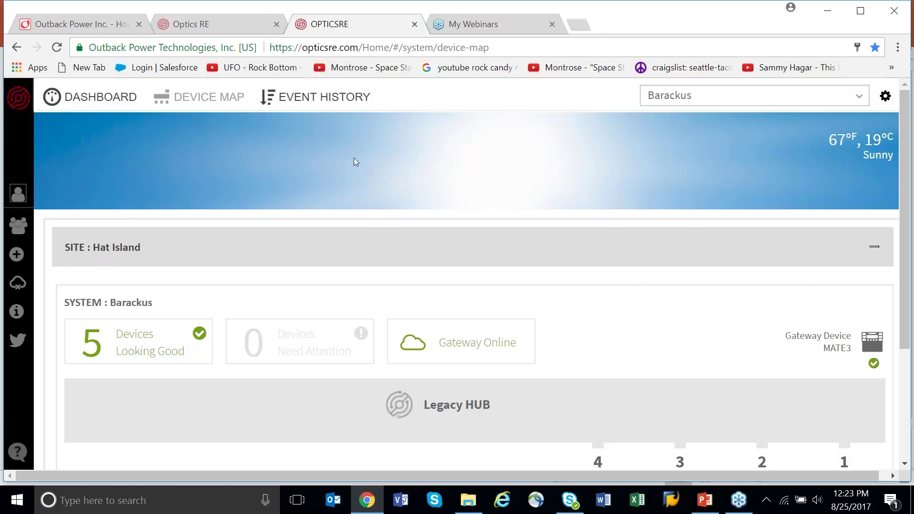
left_click(310, 97)
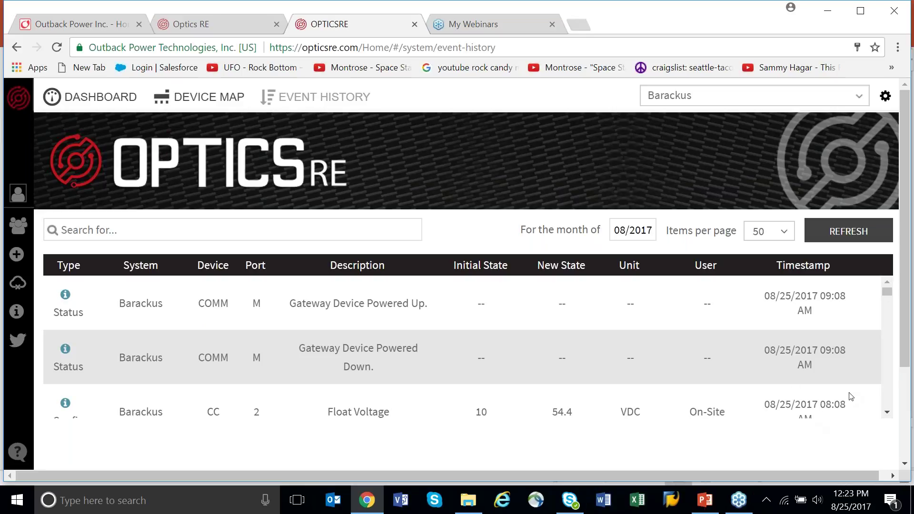
left_click_drag(909, 335, 776, 247)
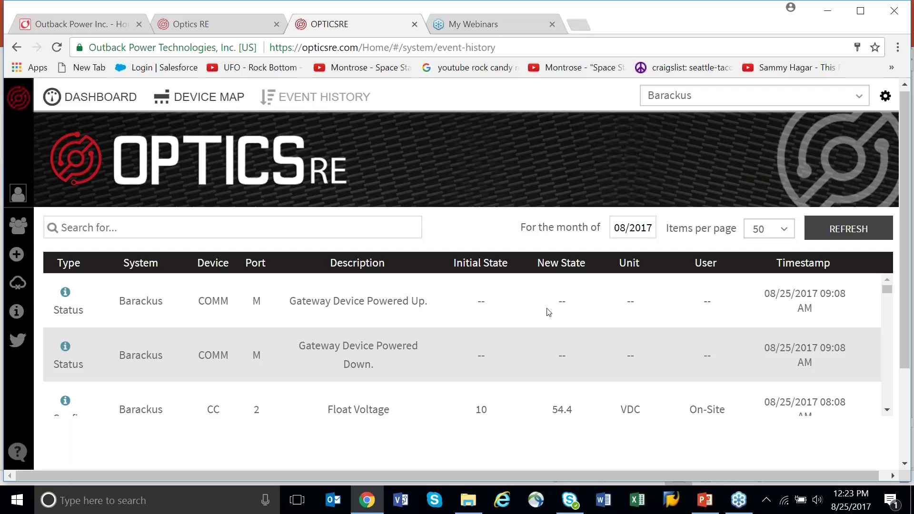
mouse_move(910, 273)
left_mouse_down()
mouse_move(912, 329)
mouse_move(912, 274)
left_mouse_up()
Return to the dashboard and review the error notification choices in the alerts editor of System Tools.
left_click(91, 96)
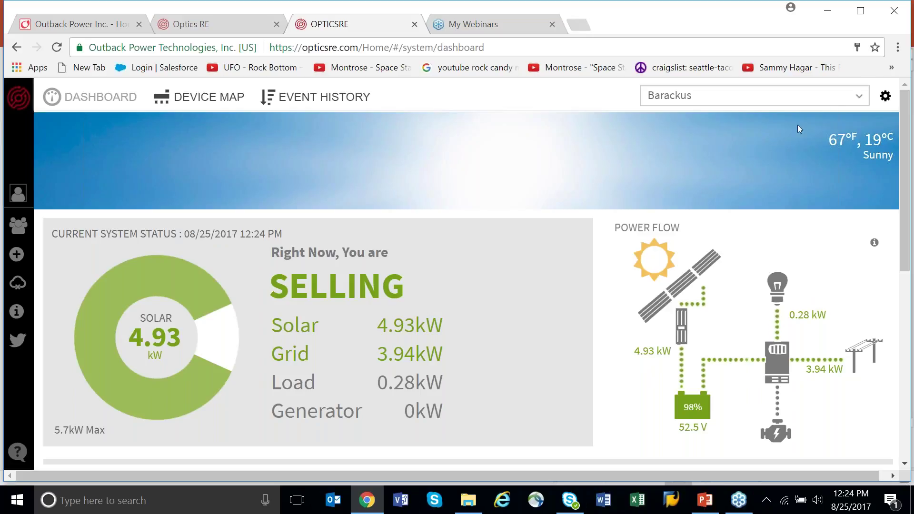
left_click(886, 98)
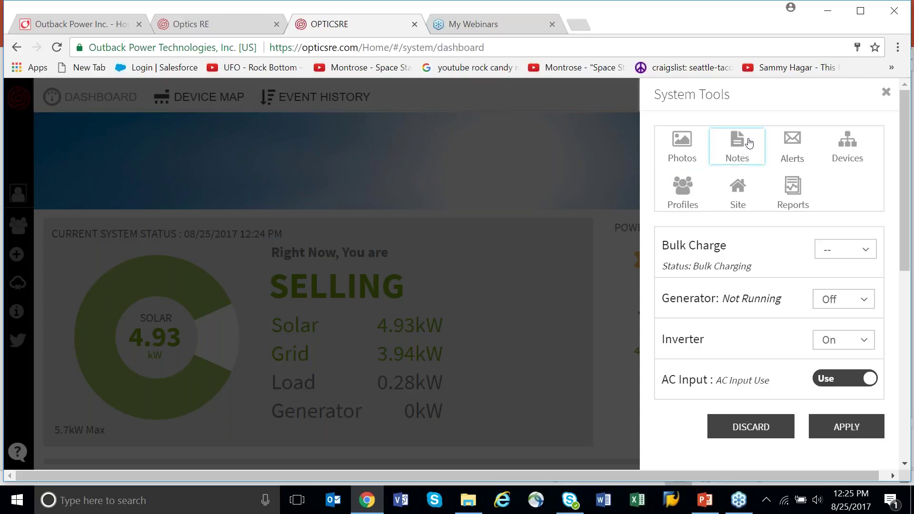
left_click(793, 142)
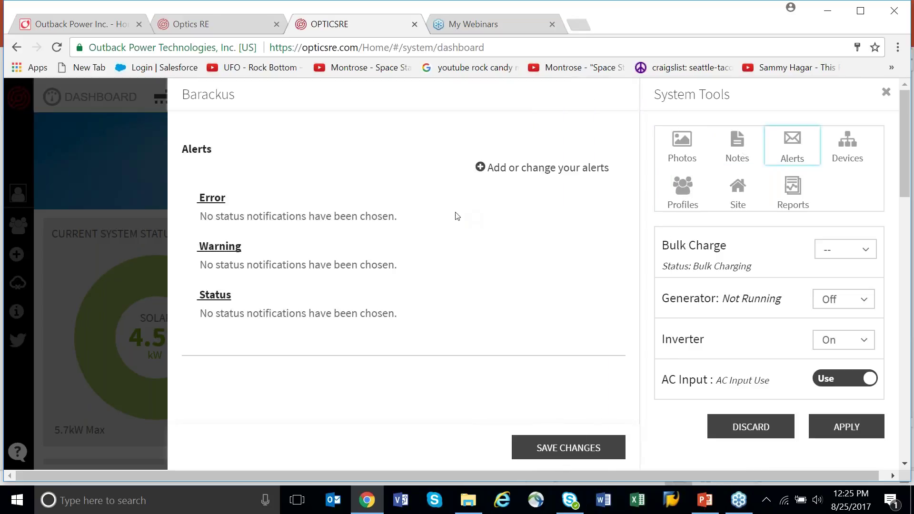
left_click(481, 169)
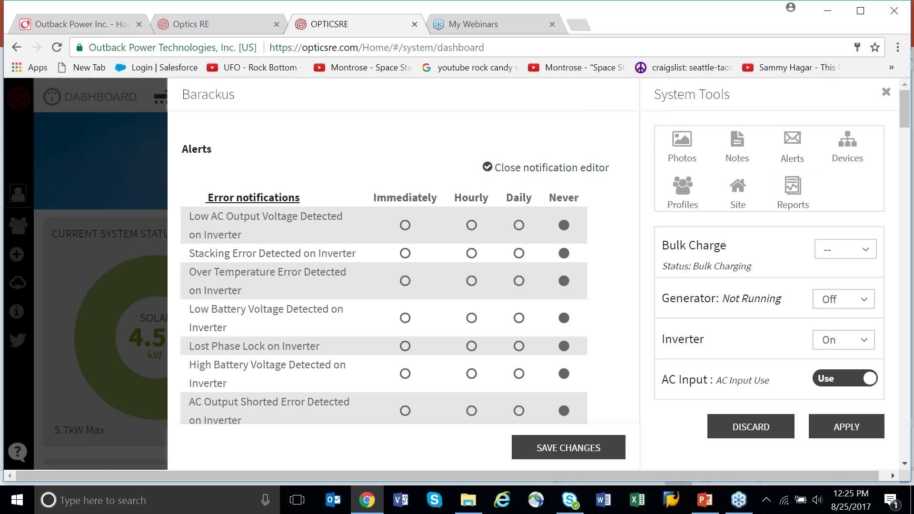
left_click_drag(909, 118, 897, 103)
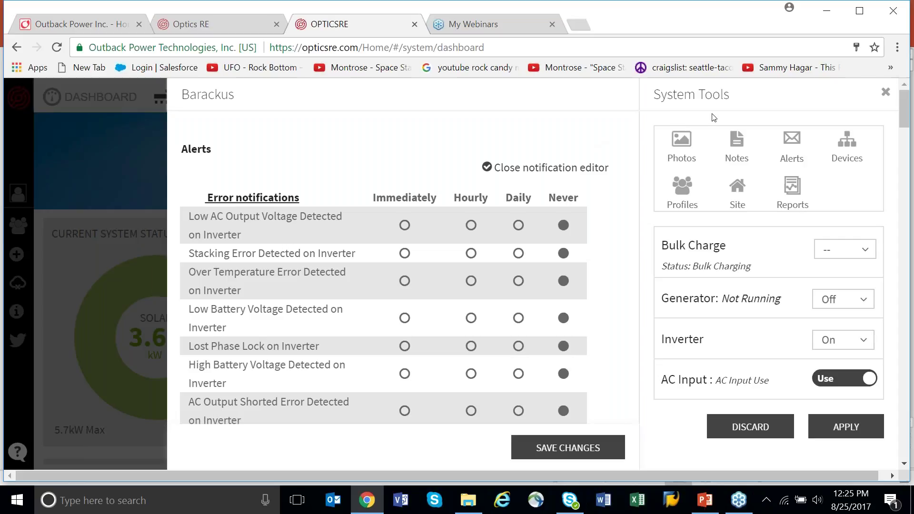
Review the profile's contact details and People with Access list, and look over the System Tools controls.
left_click(689, 199)
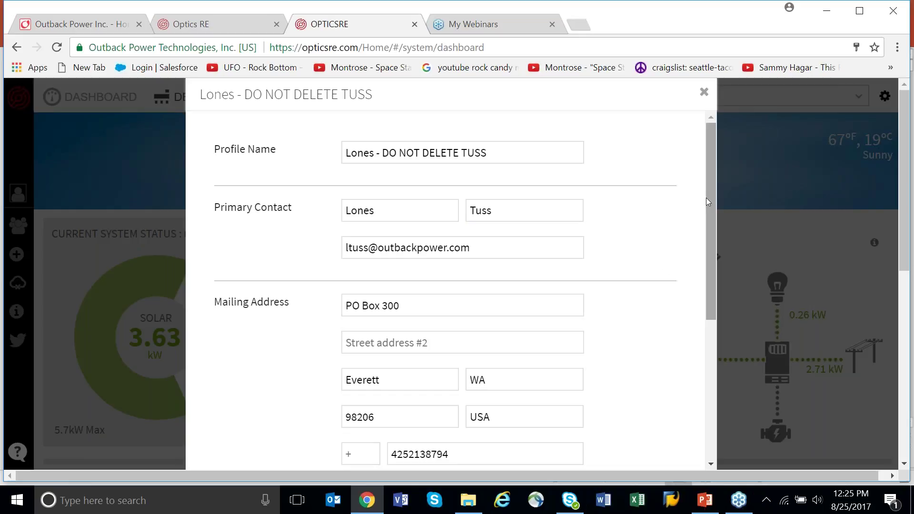
left_click_drag(710, 200, 722, 328)
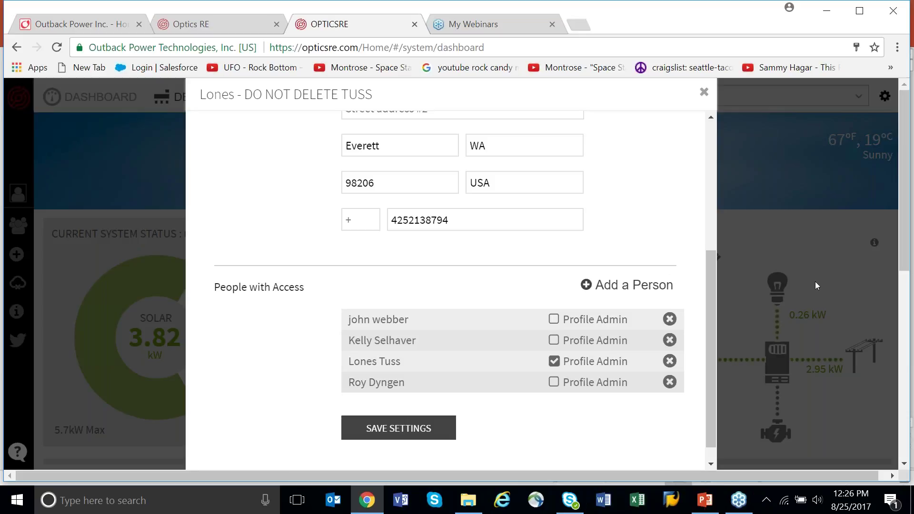
left_click_drag(713, 301, 708, 155)
key("Escape")
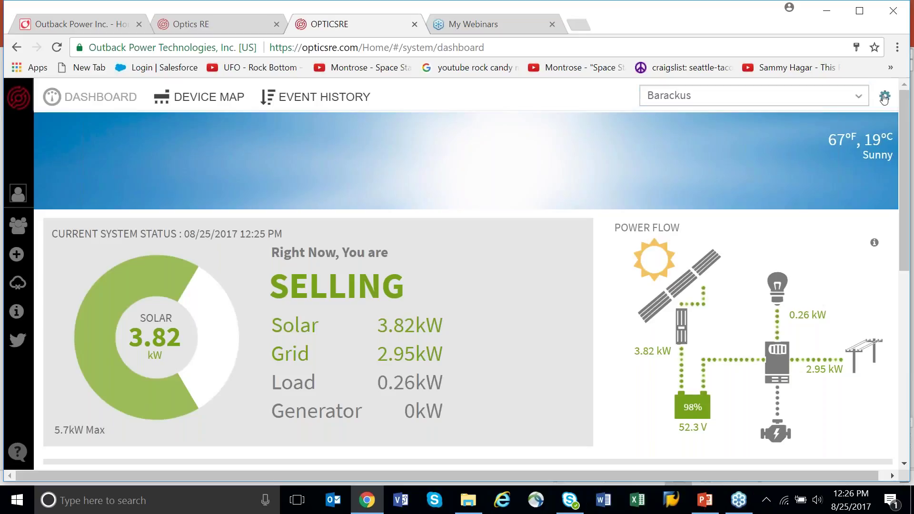
left_click(883, 97)
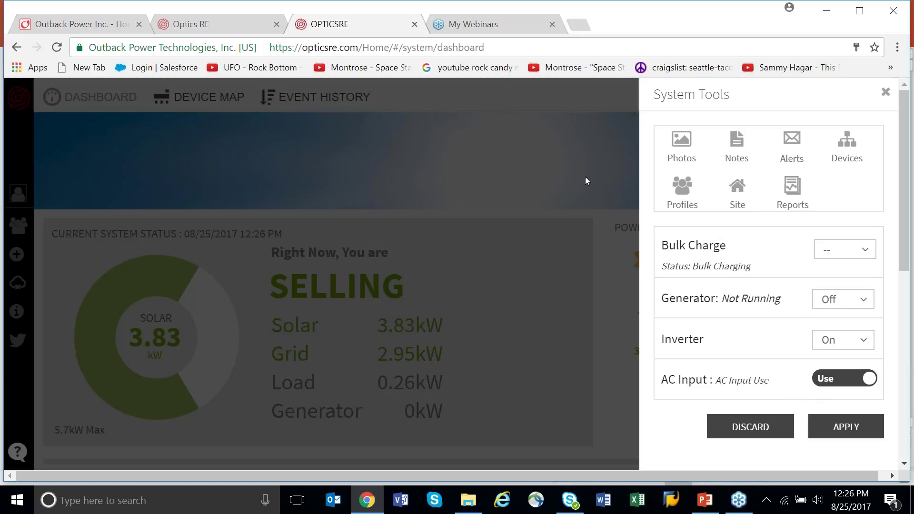
left_click(886, 93)
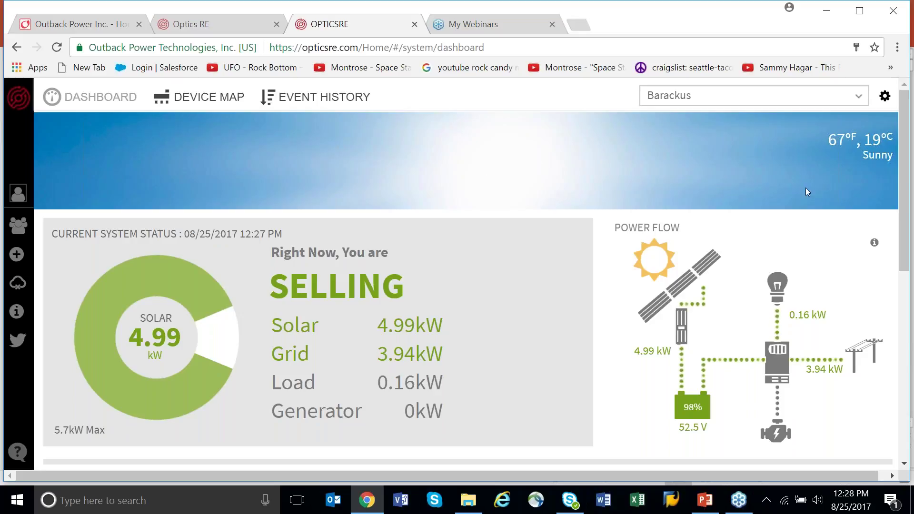
Check the date range options of the dashboard's energy chart without choosing another one.
left_click_drag(905, 193, 902, 368)
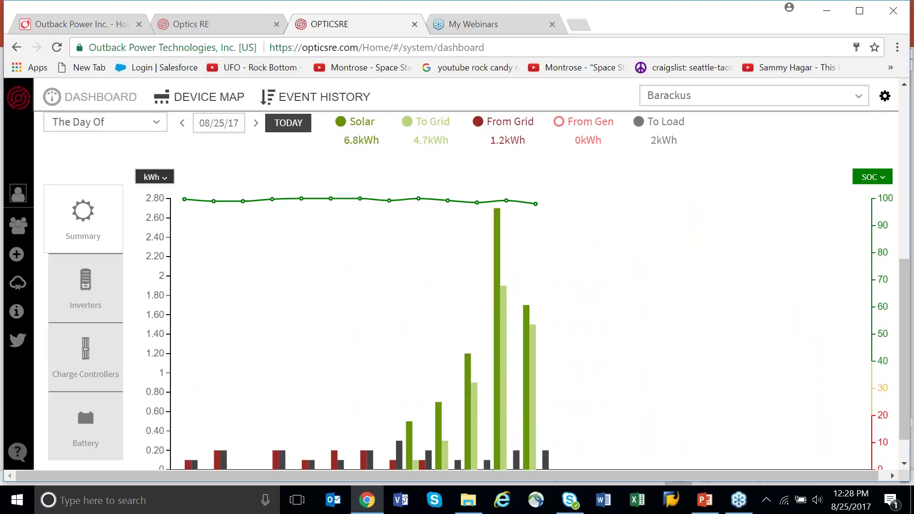
left_click(158, 123)
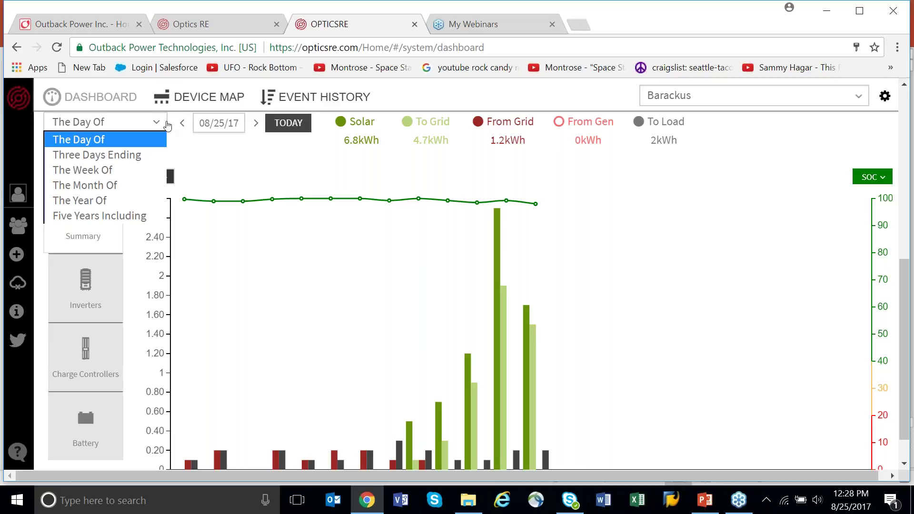
left_click(203, 168)
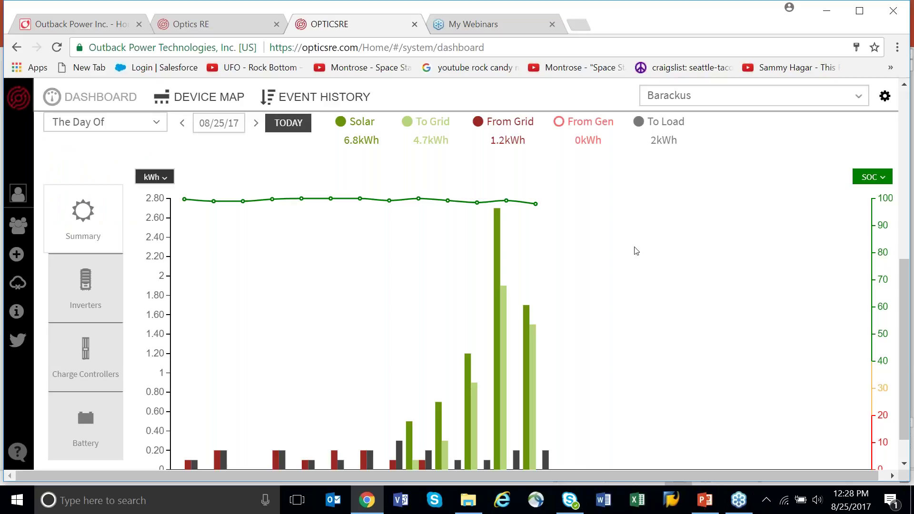
Switch to the Optics Lt.pptx presentation in PowerPoint and compare the Grid-Zero slide with the Mini grid slide.
left_click(708, 501)
left_click(49, 237)
key("Up")
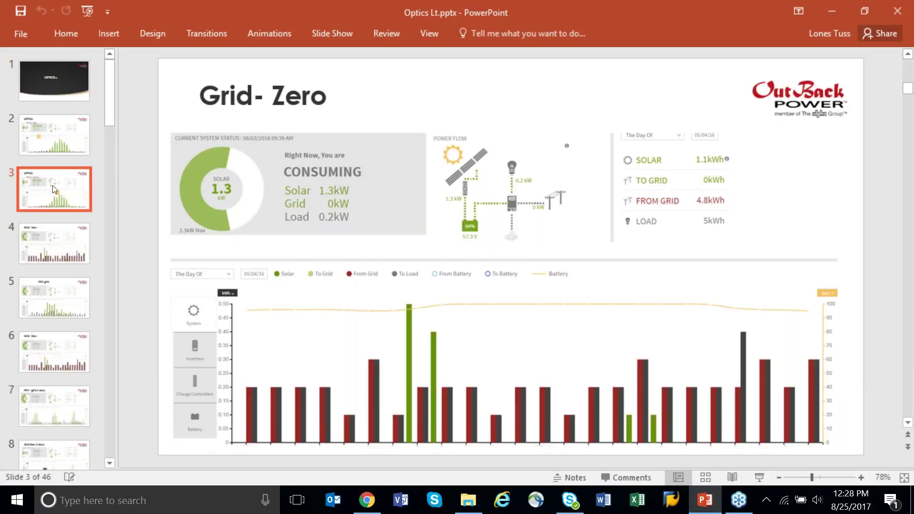
left_click(50, 242)
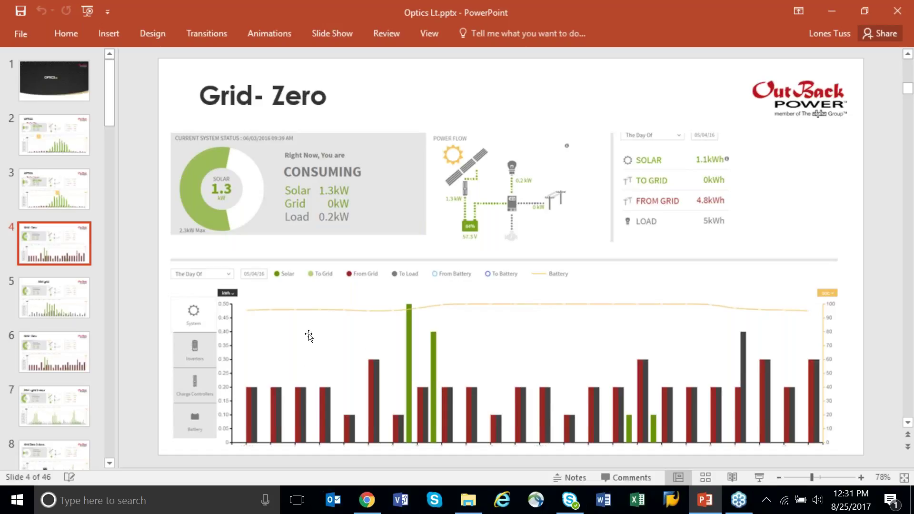
left_click(60, 298)
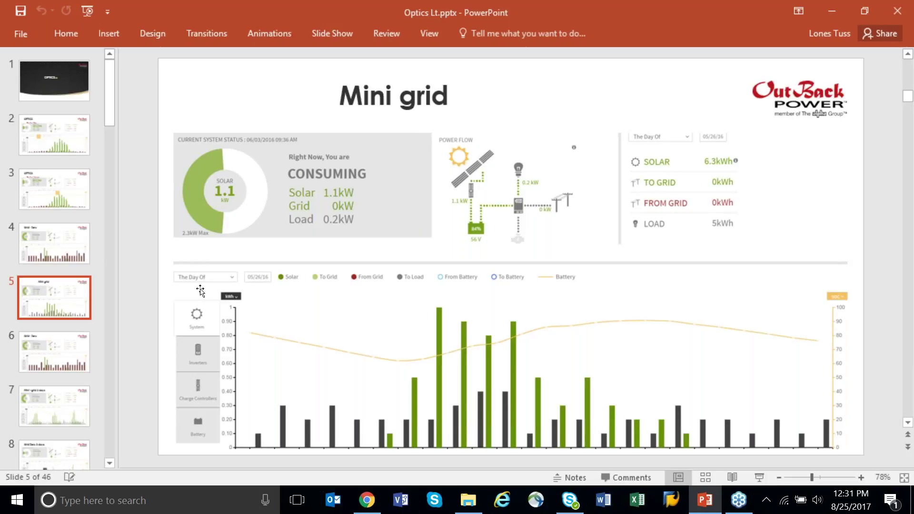
left_click(72, 246)
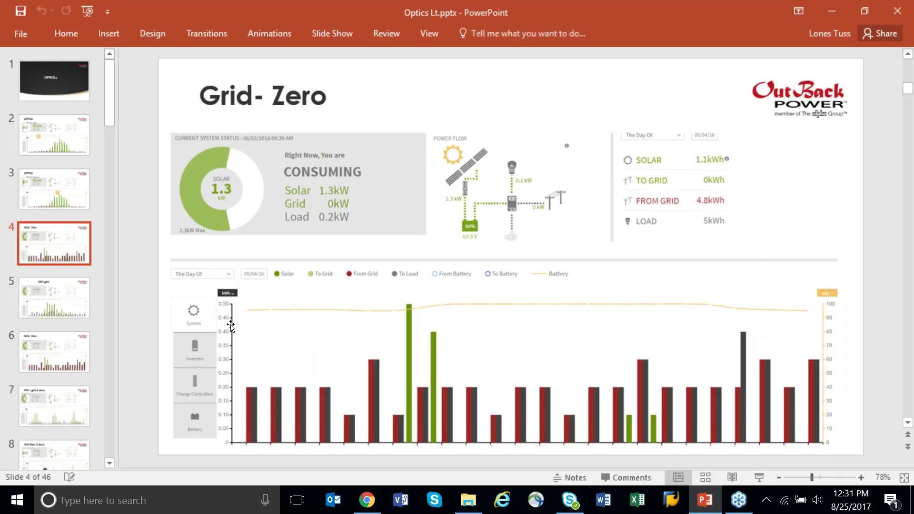
left_click(57, 291)
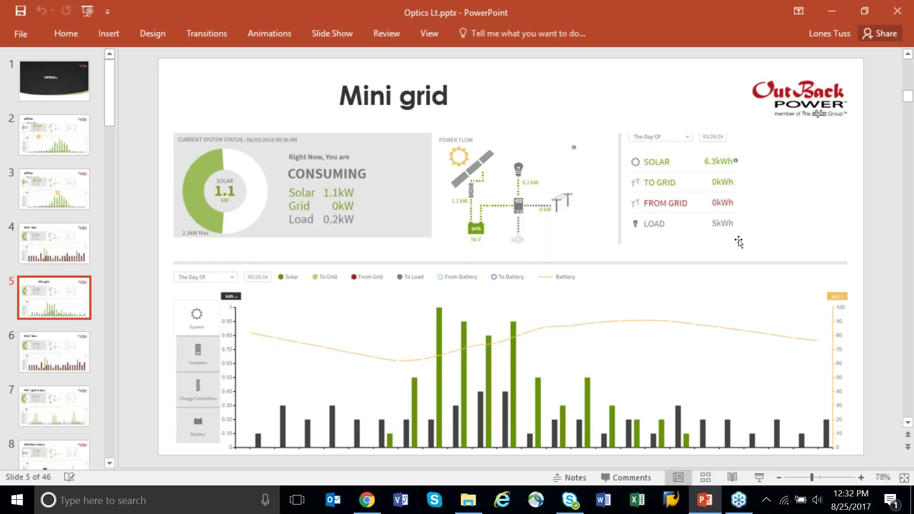
View slides 6 to 8 and present the three-day Grid Zero and Mini-grid charts full screen.
left_click(62, 345)
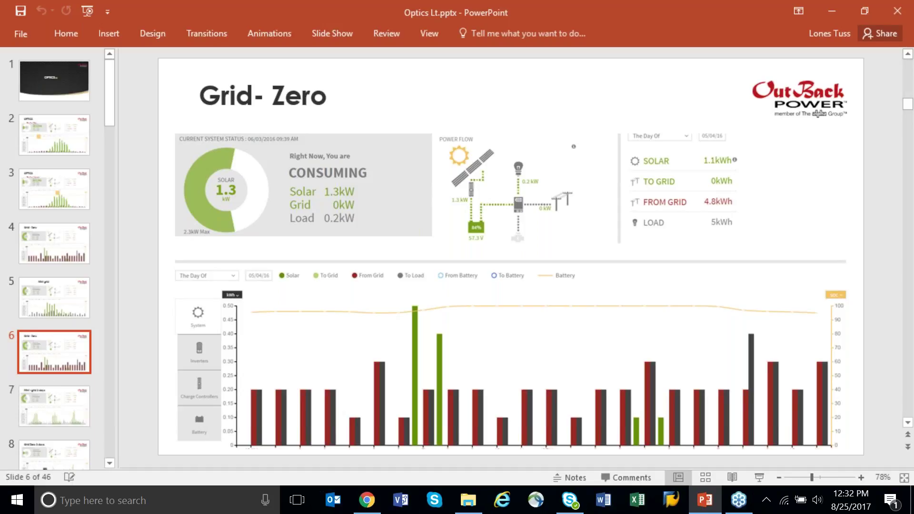
left_click(57, 411)
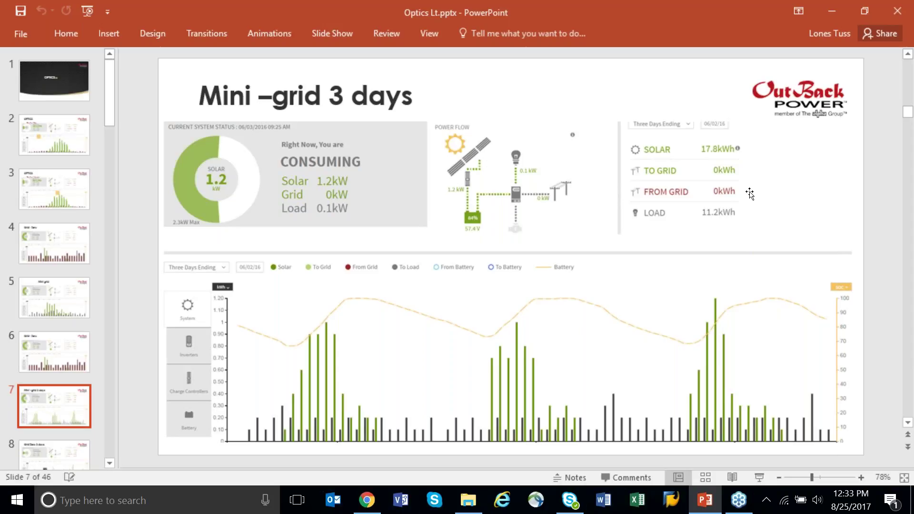
left_click(52, 458)
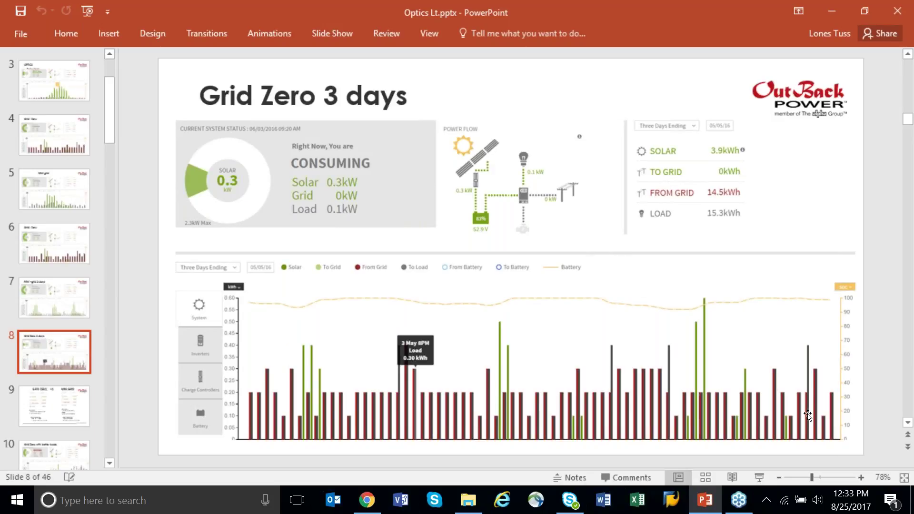
left_click(760, 478)
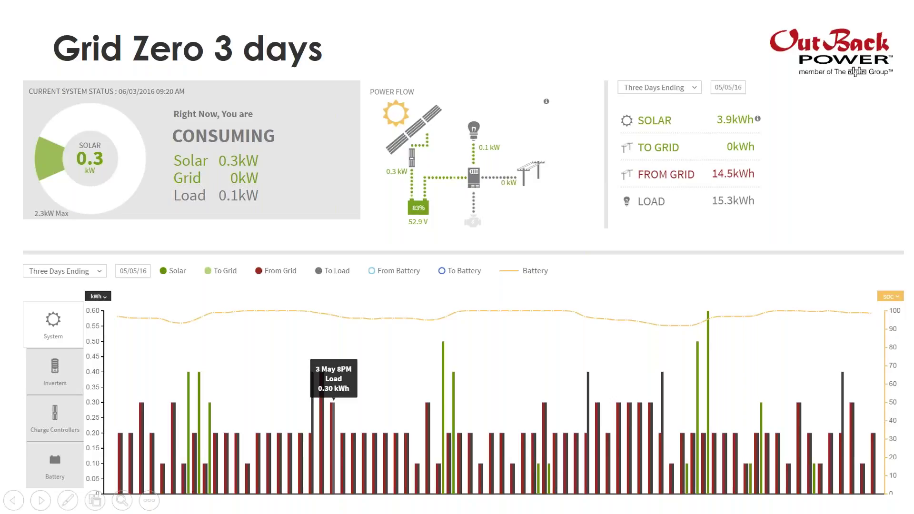
left_click(263, 339)
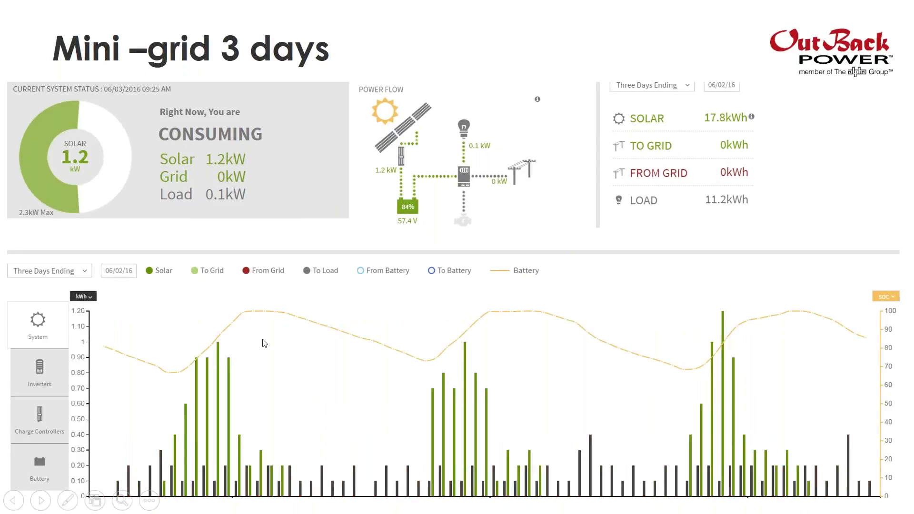
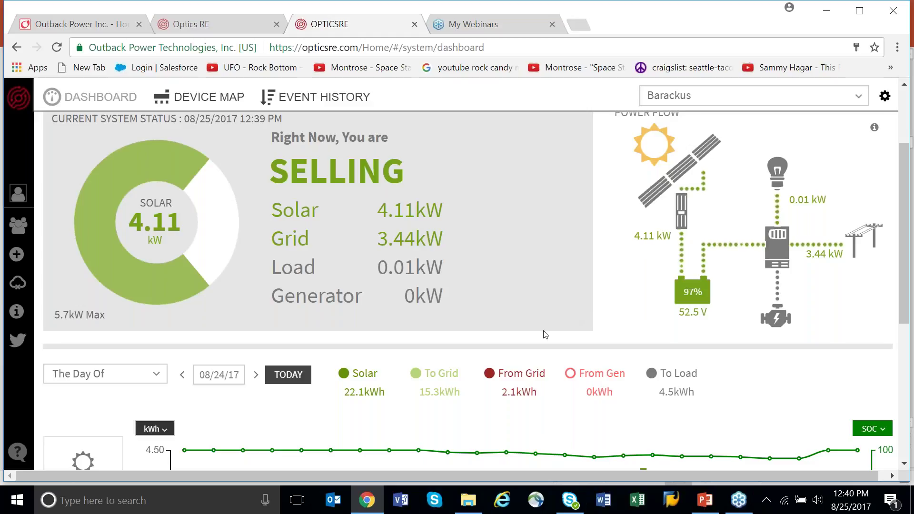
In OPTICSRE, check the battery's state of charge and shunt details and set the energy chart's date to 08/21/17.
left_click(690, 292)
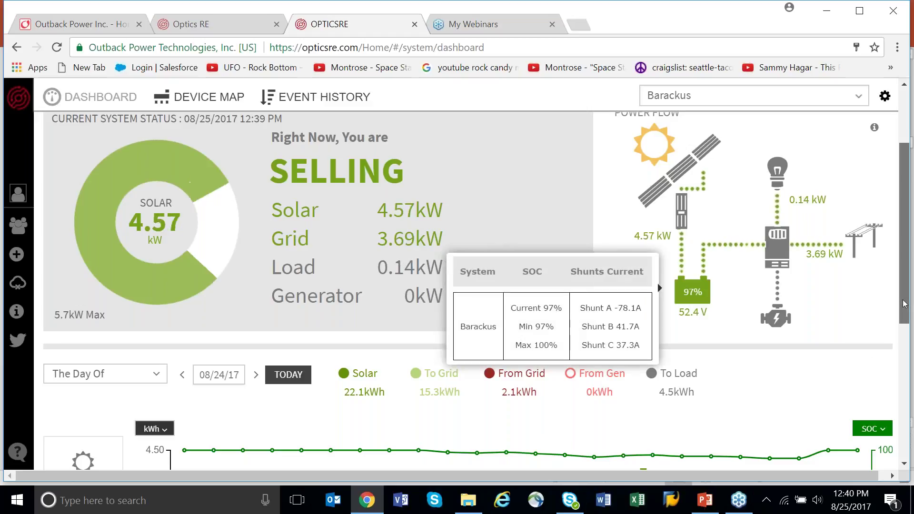
left_click_drag(904, 304, 901, 407)
left_click(223, 170)
left_click(233, 373)
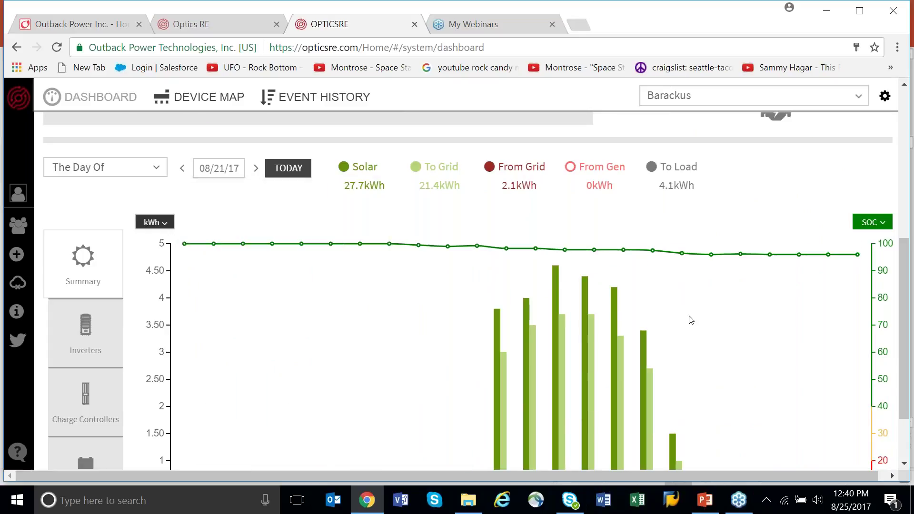
Examine the day's hourly energy bars and move the chart back one day to 08/20/17.
left_click_drag(907, 274, 903, 310)
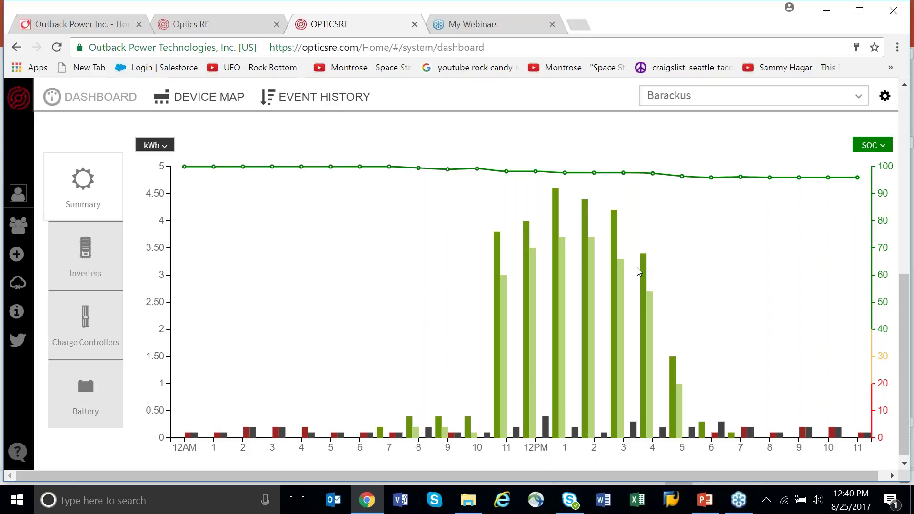
left_click_drag(906, 307, 906, 284)
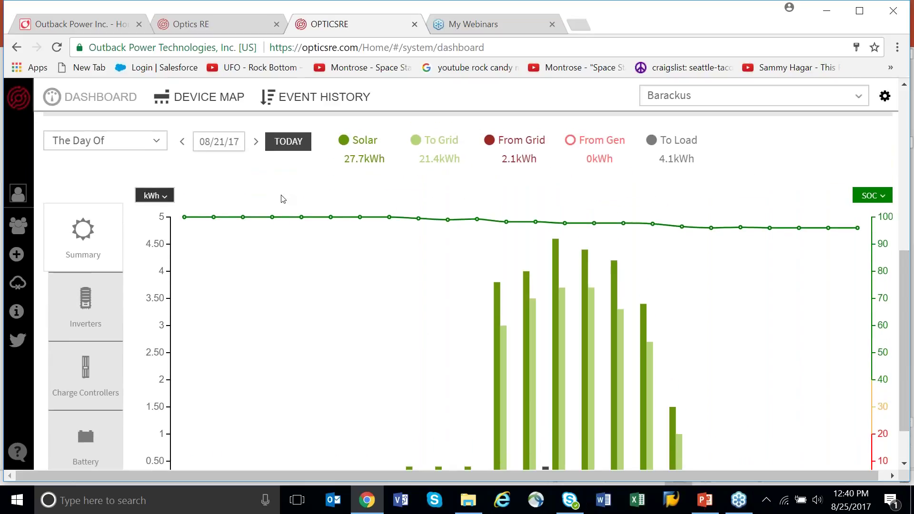
left_click(182, 143)
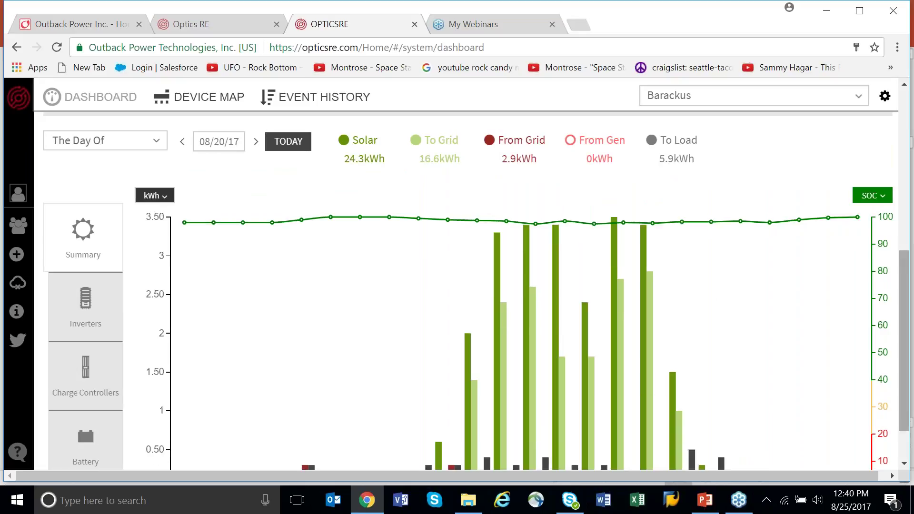
Advance the energy chart from 08/20/17 to 08/22/17 and examine that day's hourly energy bars.
left_click_drag(906, 259, 905, 273)
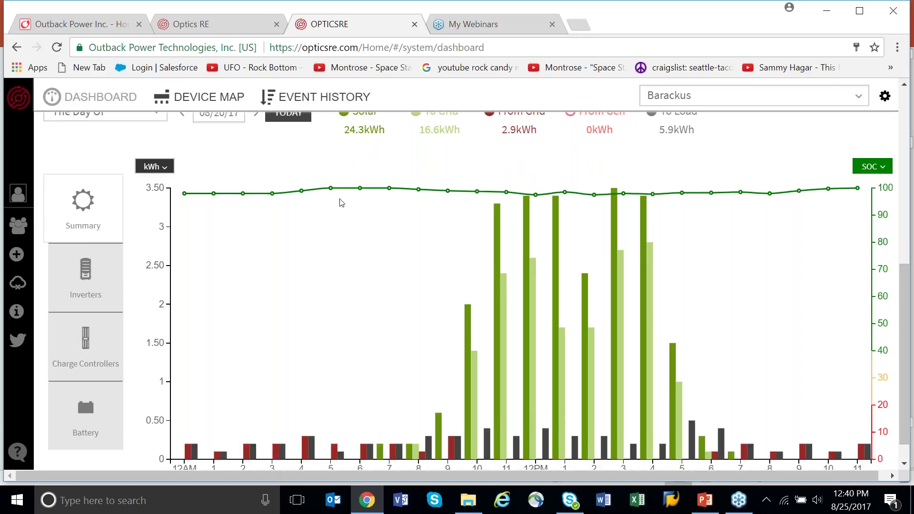
left_click(256, 118)
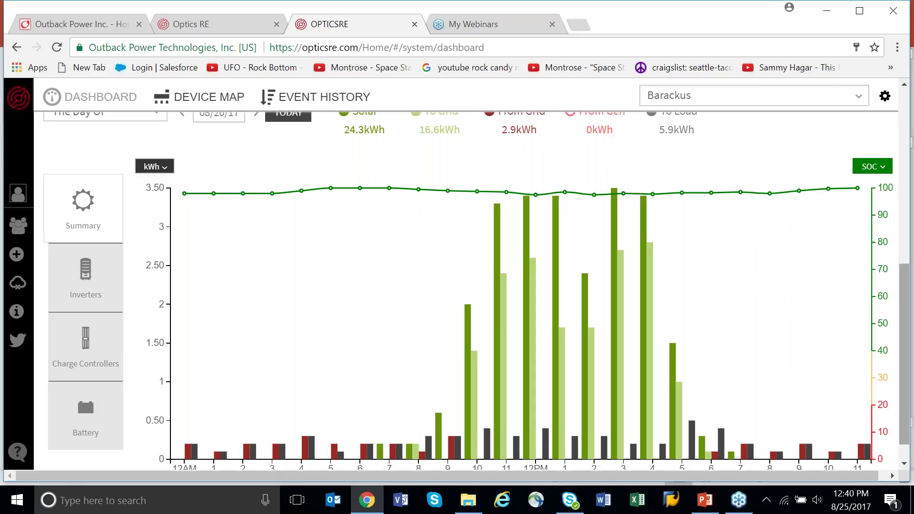
scroll(559, 226, "up", 1)
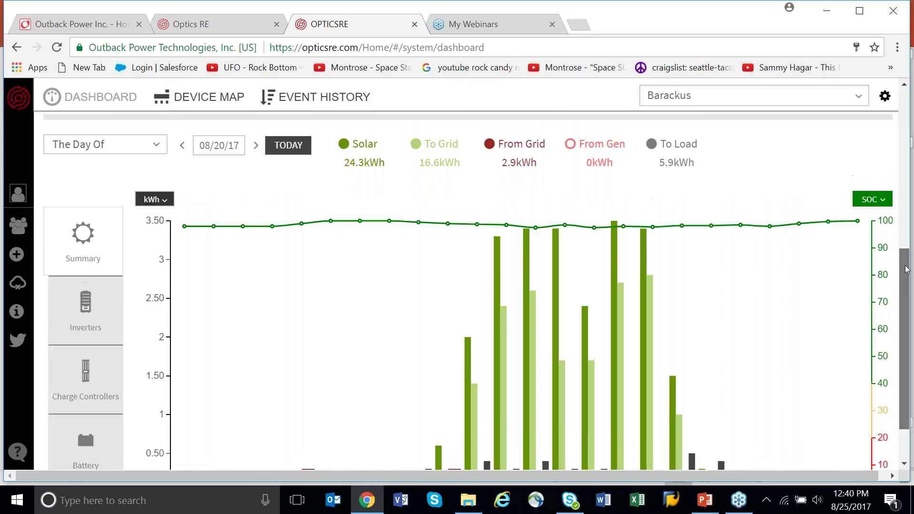
left_click(257, 151)
left_click(256, 151)
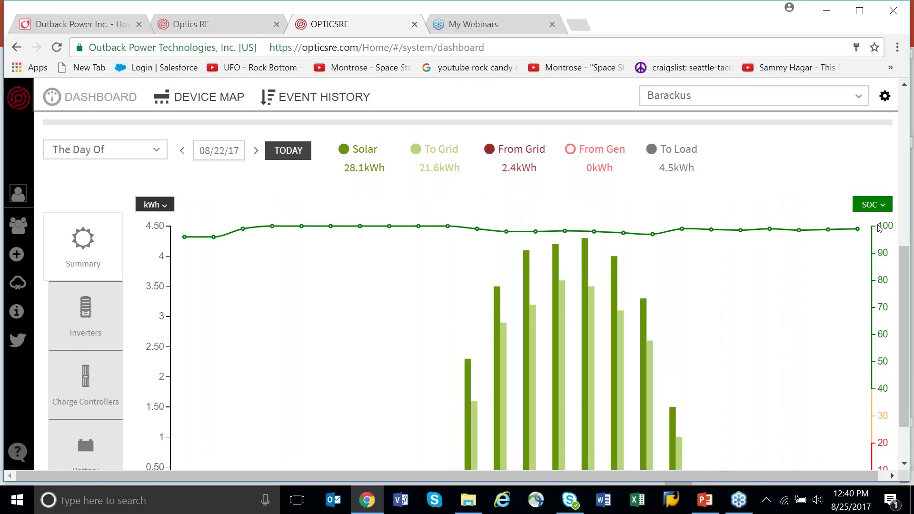
left_click_drag(907, 279, 900, 320)
mouse_move(467, 300)
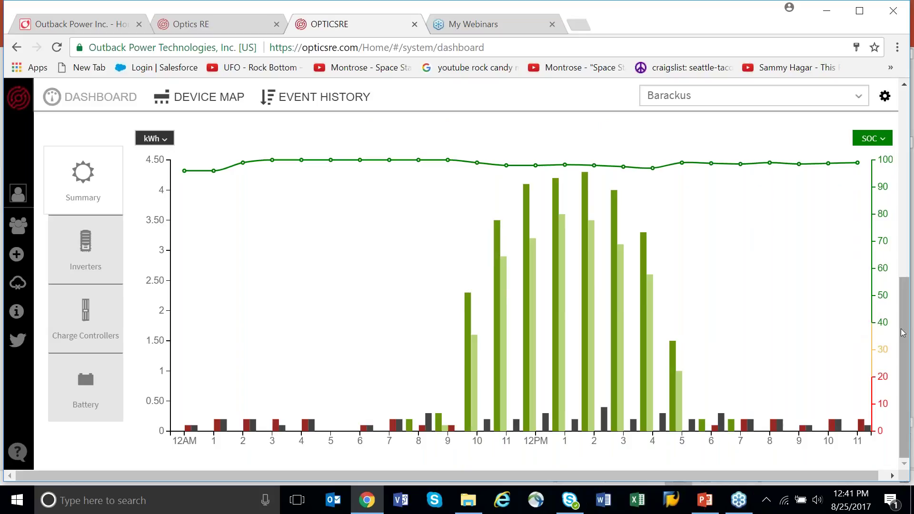
Compare the current system status and power flow with the hourly energy bars for 08/22/17.
left_click_drag(903, 332, 911, 133)
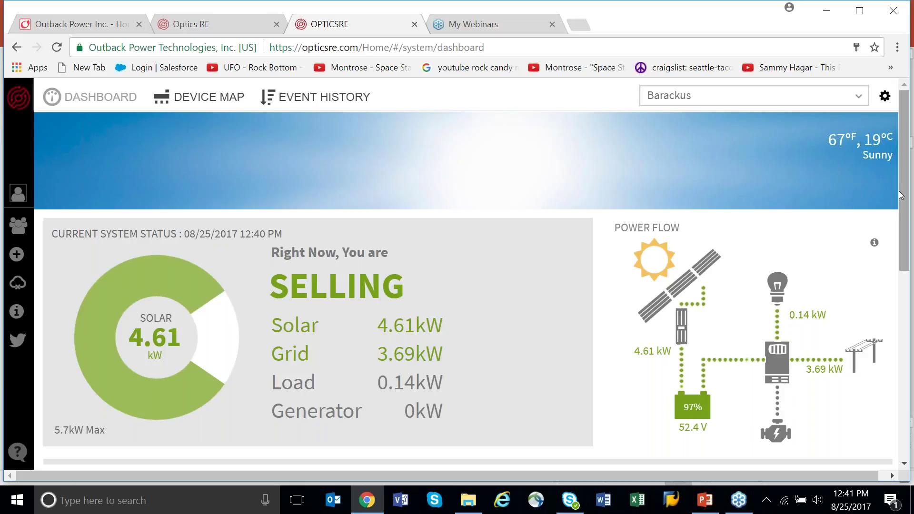
left_click_drag(901, 193, 877, 386)
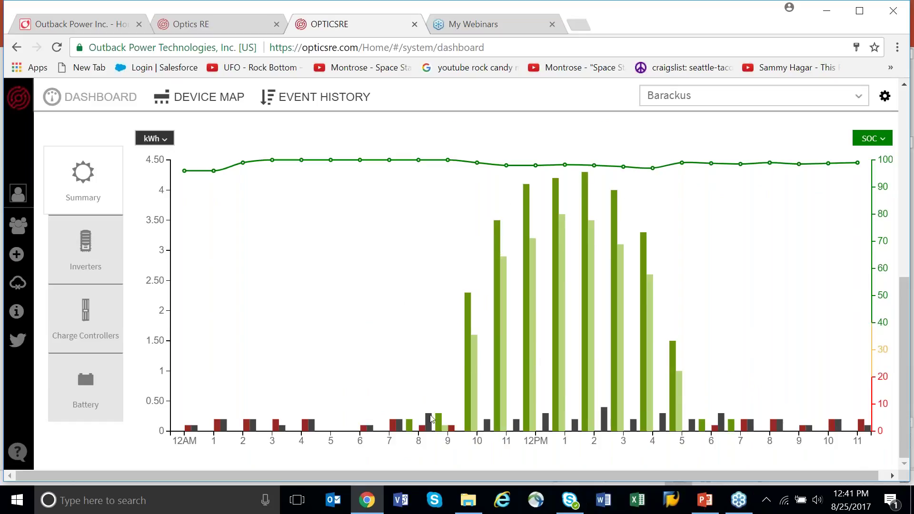
mouse_move(533, 219)
left_click_drag(904, 327, 911, 178)
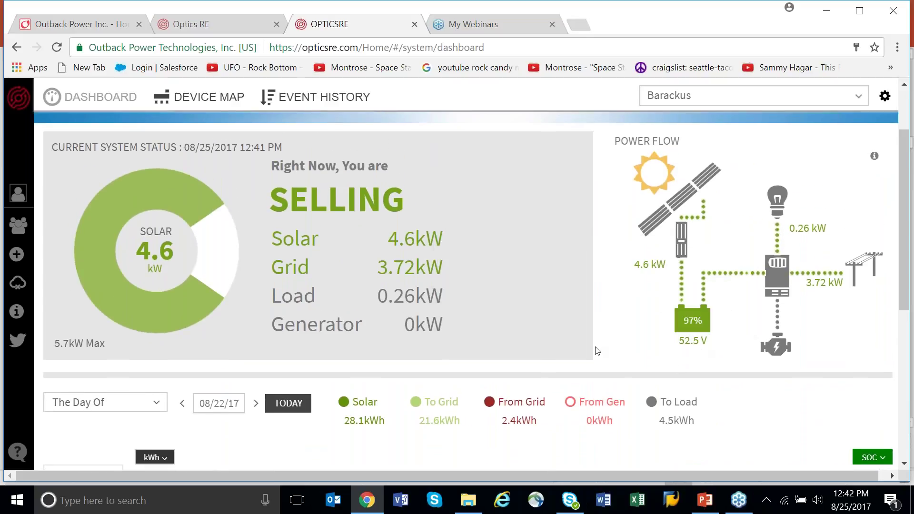
Open the GS8048A inverter's battery charging settings from the device map and find the Mini Grid section.
left_click(202, 98)
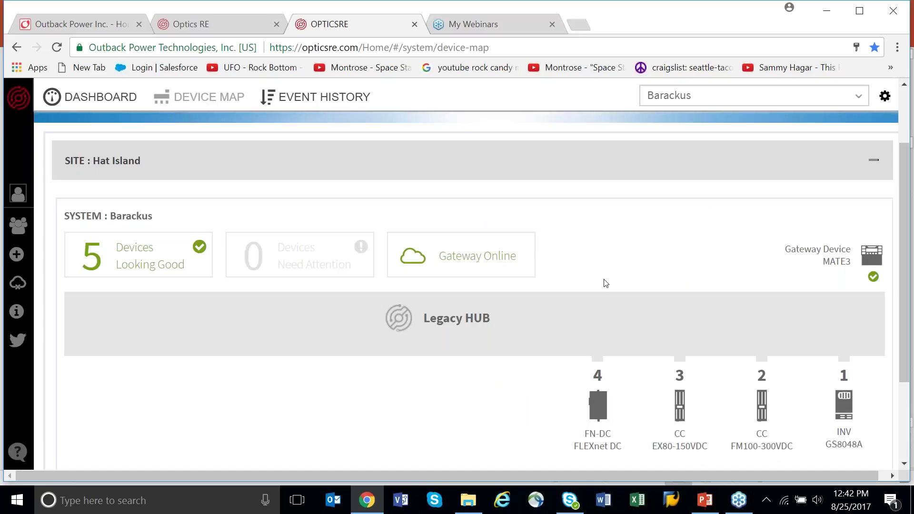
left_click(842, 407)
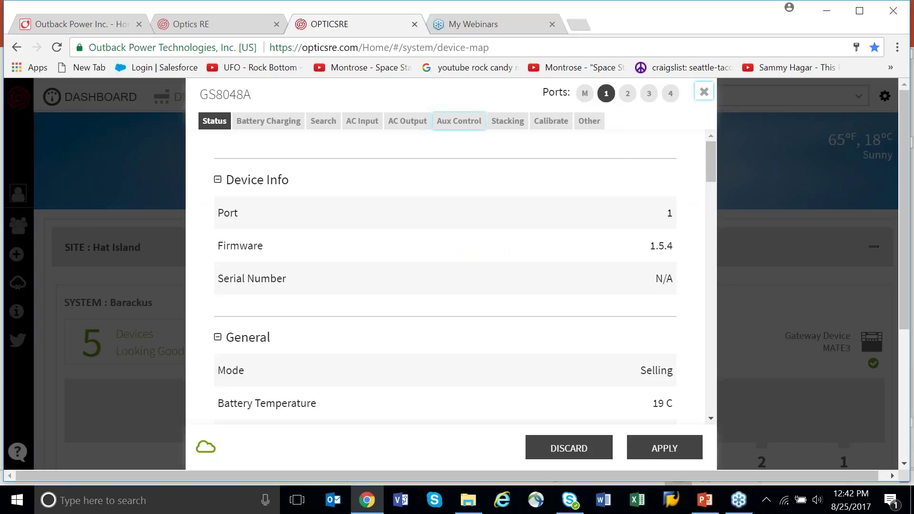
left_click(279, 121)
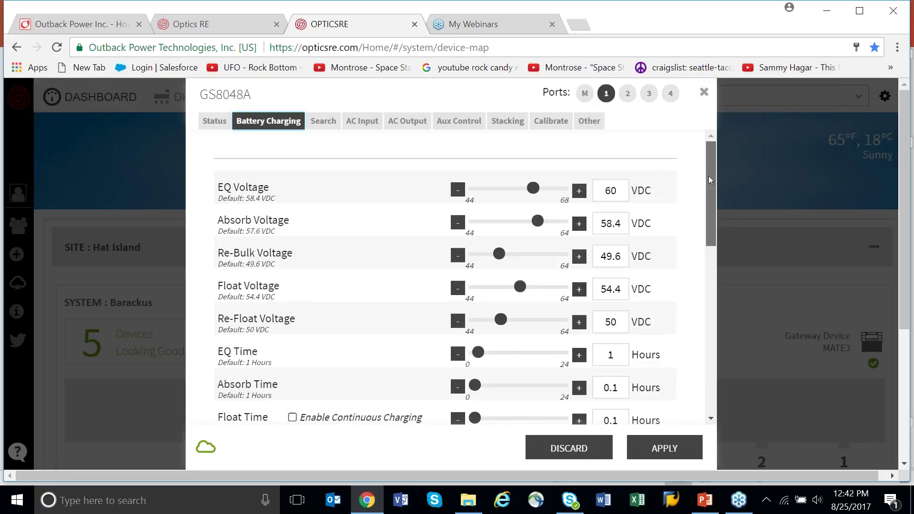
left_click_drag(709, 180, 721, 320)
left_click(604, 241)
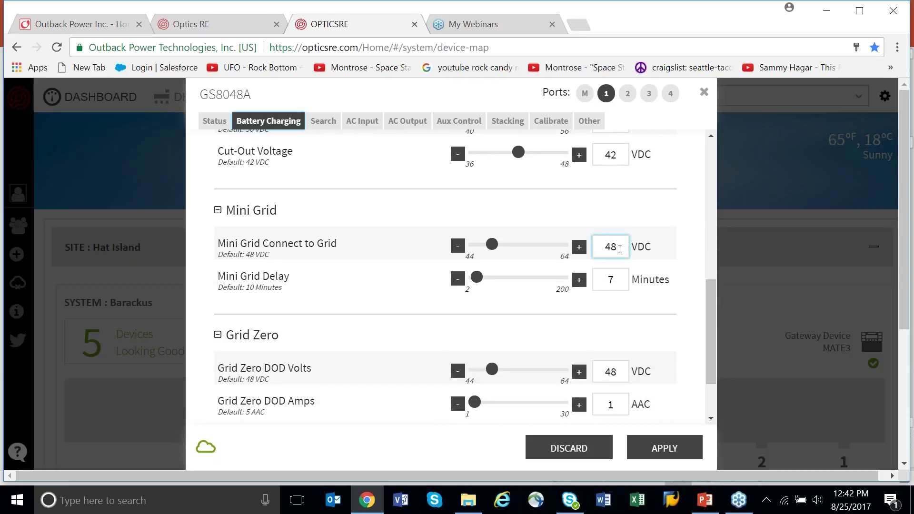
Review the inverter's Mini Grid Connect to Grid voltage and Mini Grid Delay settings without changing them.
key("Tab")
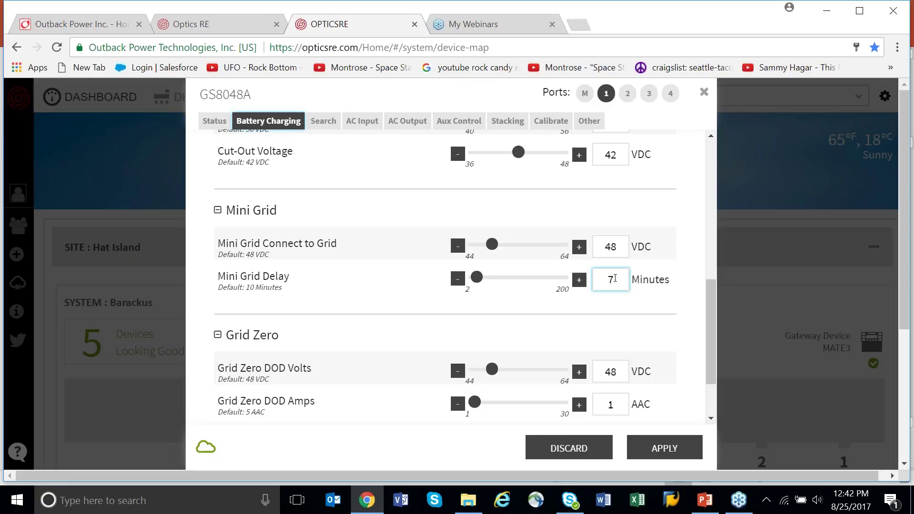
left_click(617, 247)
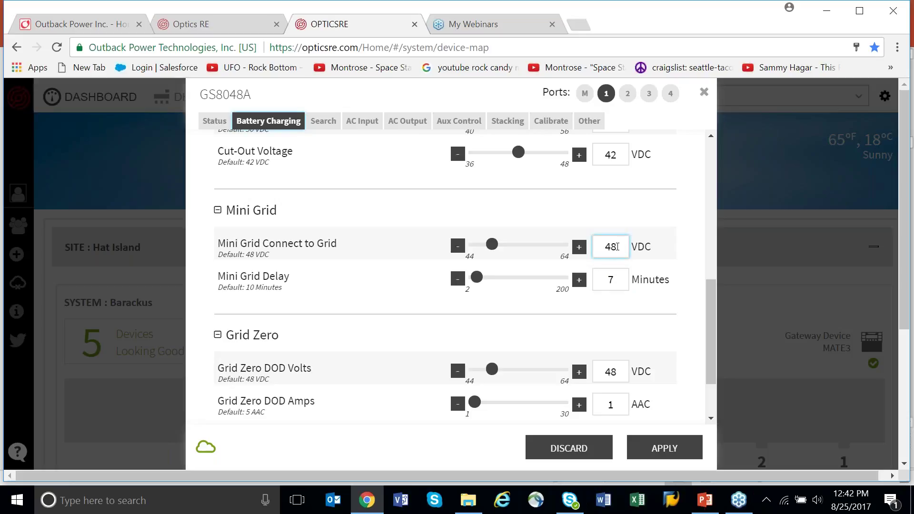
left_click(514, 253)
left_click(622, 244)
left_click(618, 218)
left_click(612, 246)
key("Tab")
left_click(613, 280)
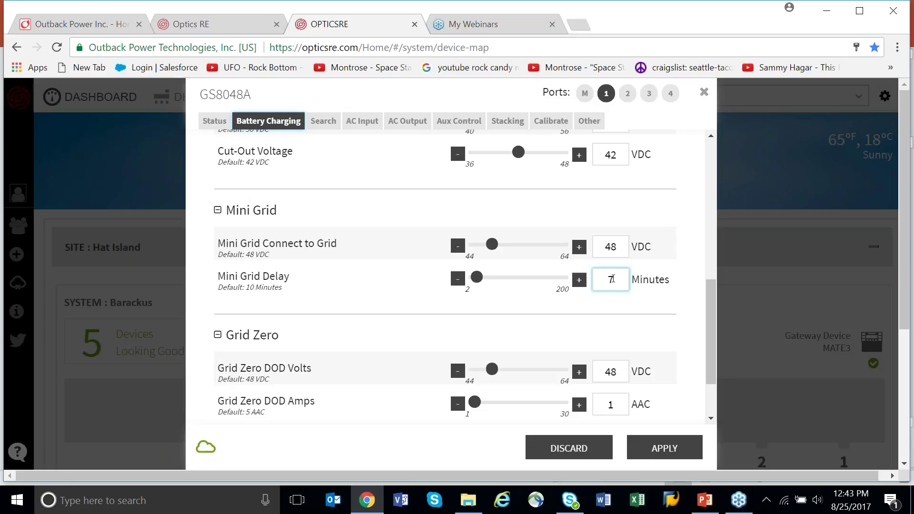
left_click(615, 248)
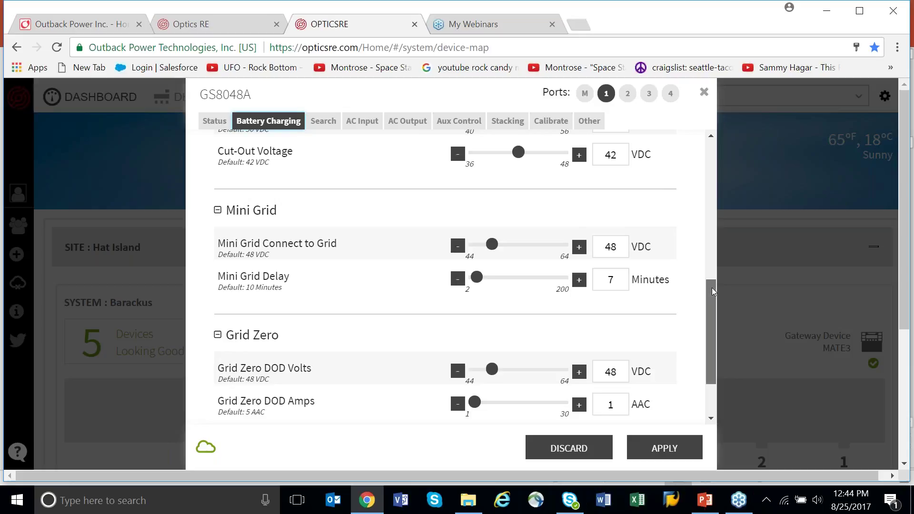
Review the Battery Protection Cut-Out Voltage alongside the Mini Grid connect voltage and delay.
left_click_drag(713, 291, 713, 238)
left_click(612, 293)
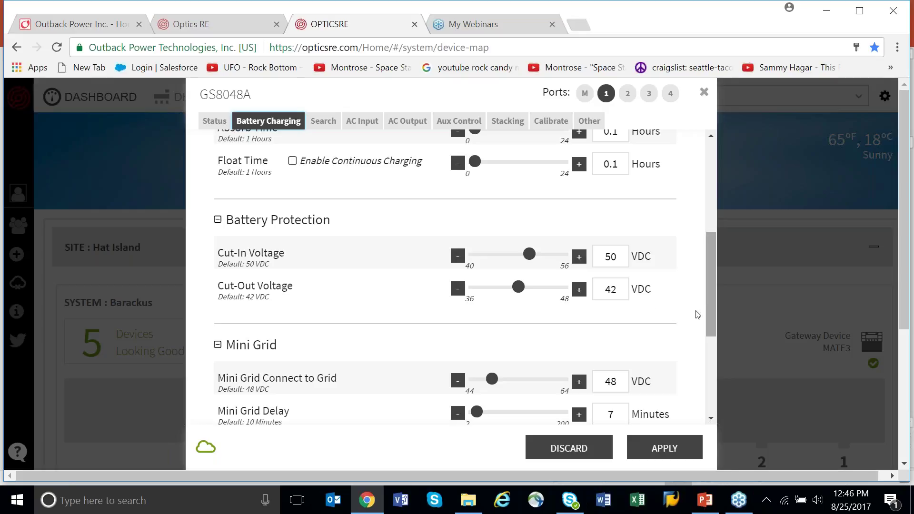
left_click(617, 383)
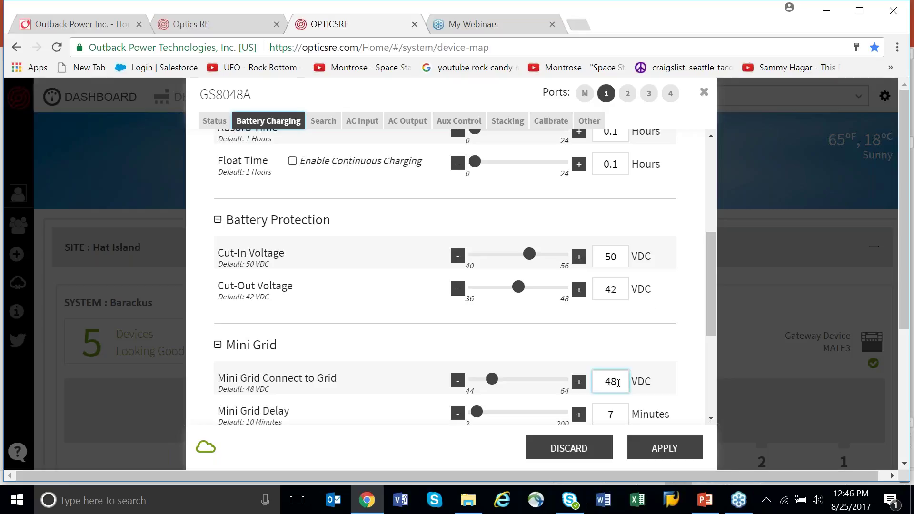
left_click(617, 413)
left_click(643, 347)
left_click_drag(712, 259, 707, 162)
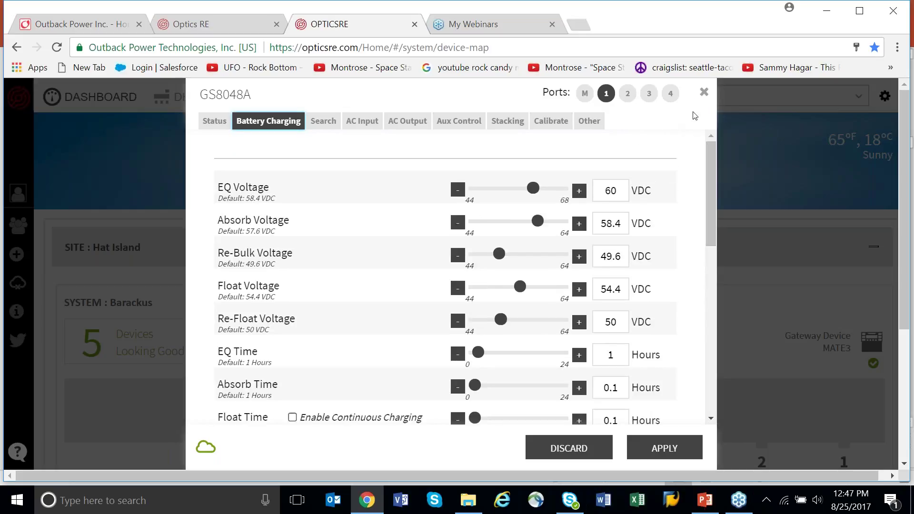
Close the inverter settings and return to the dashboard to check the solar chargers' status and today's energy chart.
left_click(703, 92)
left_click(99, 98)
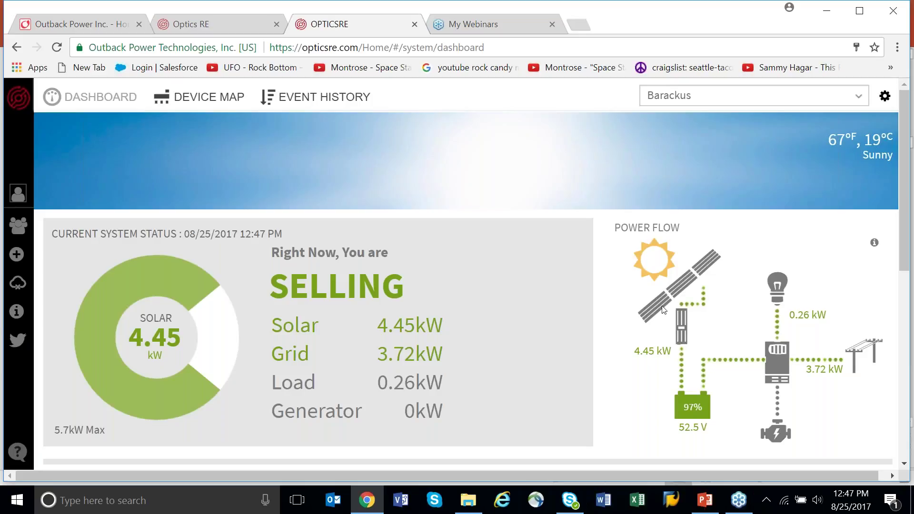
mouse_move(654, 320)
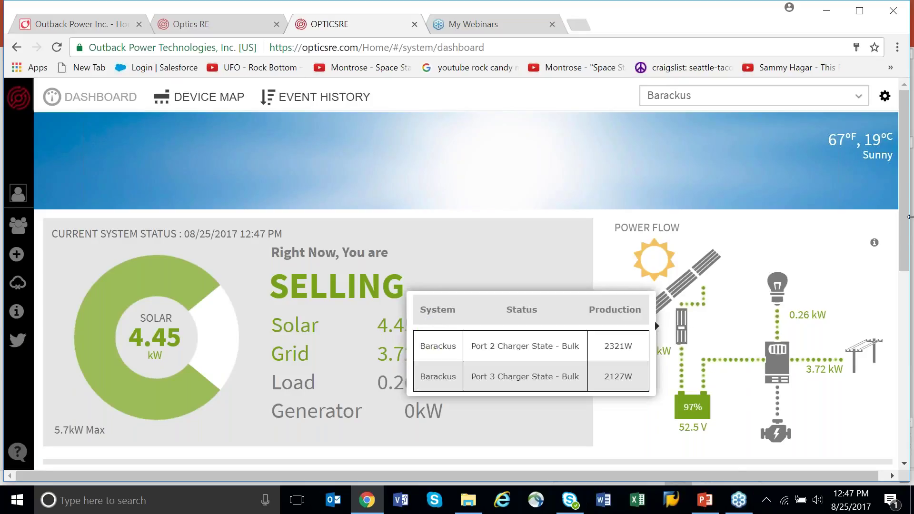
left_click_drag(904, 221, 911, 301)
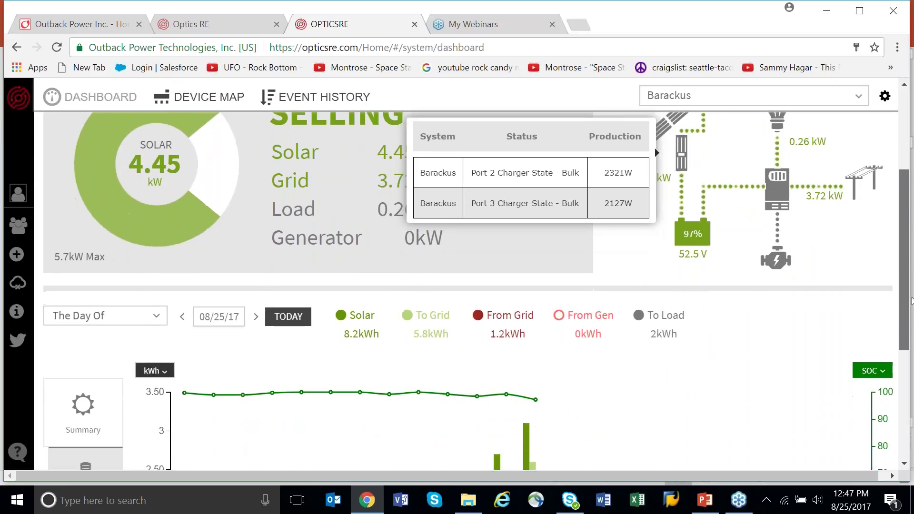
scroll(910, 305, "down", 1)
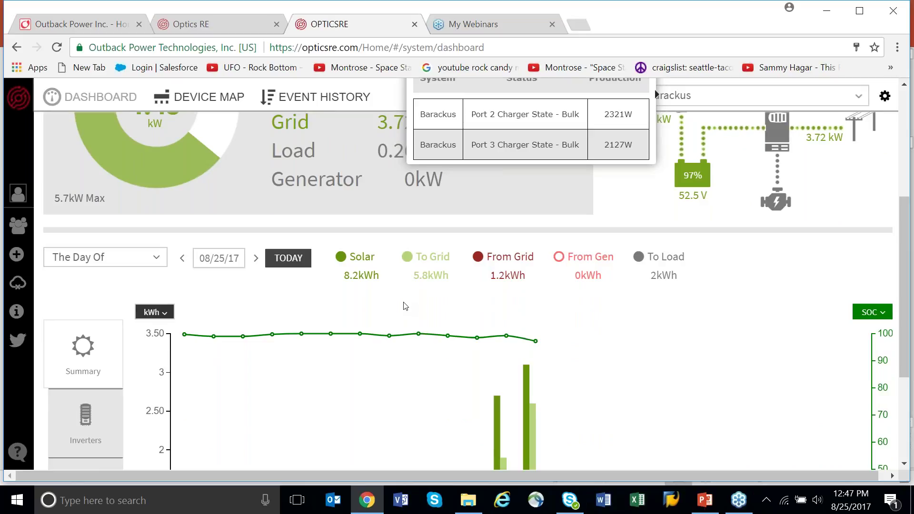
Examine the dashboard's power flow, checking the solar chargers' production and the battery's state of charge and shunt currents.
mouse_move(714, 200)
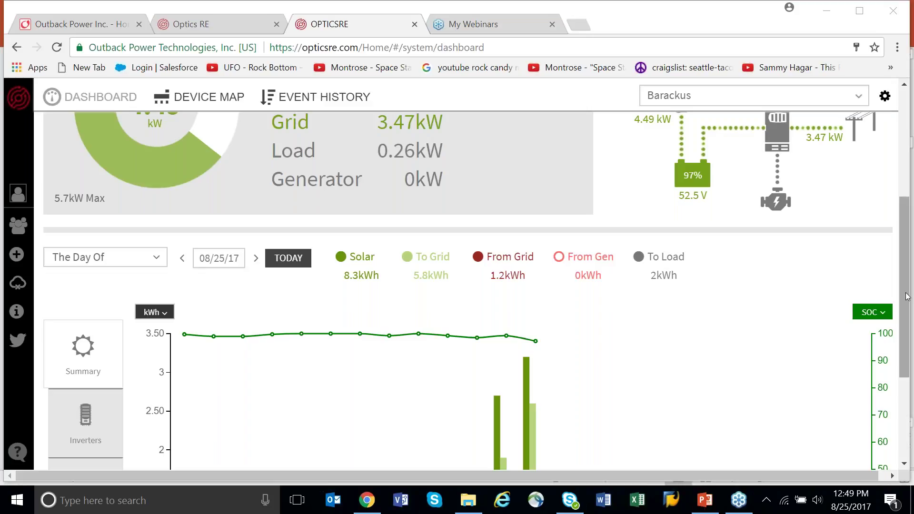
scroll(907, 299, "down", 1)
scroll(907, 309, "up", 2)
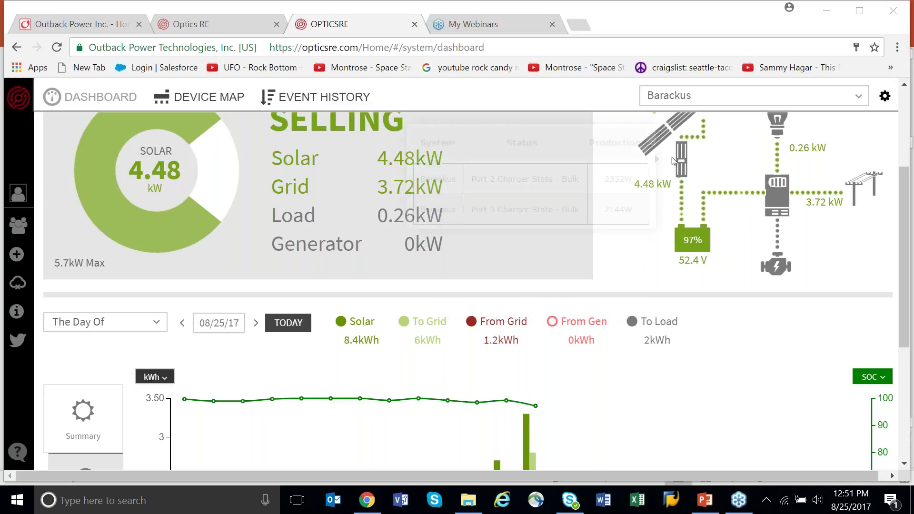
mouse_move(655, 153)
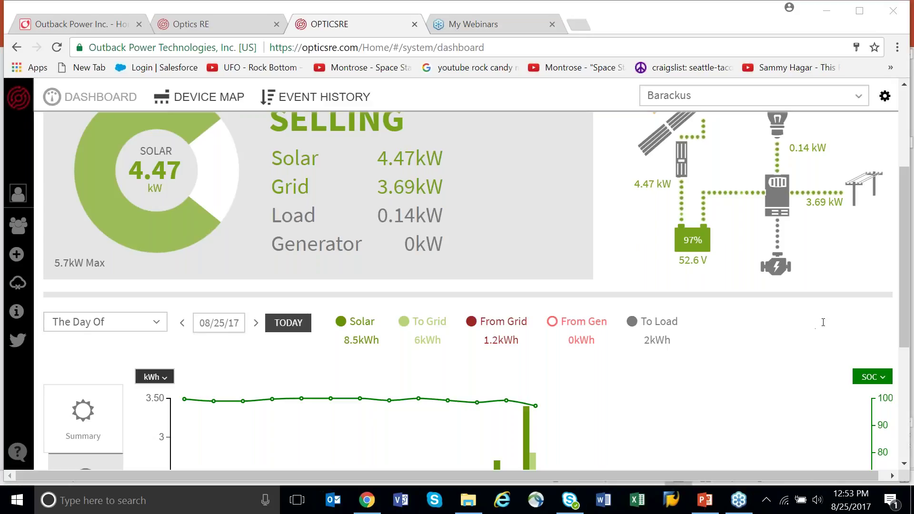
left_click(615, 246)
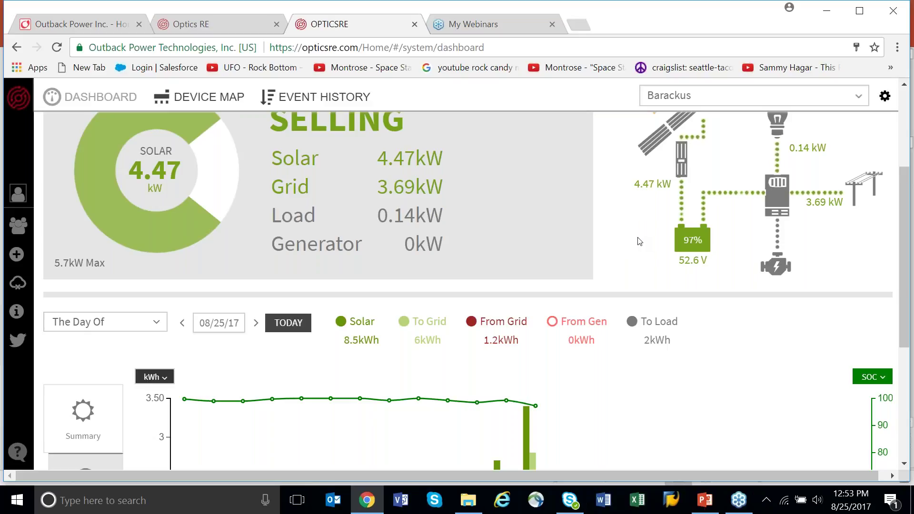
mouse_move(687, 206)
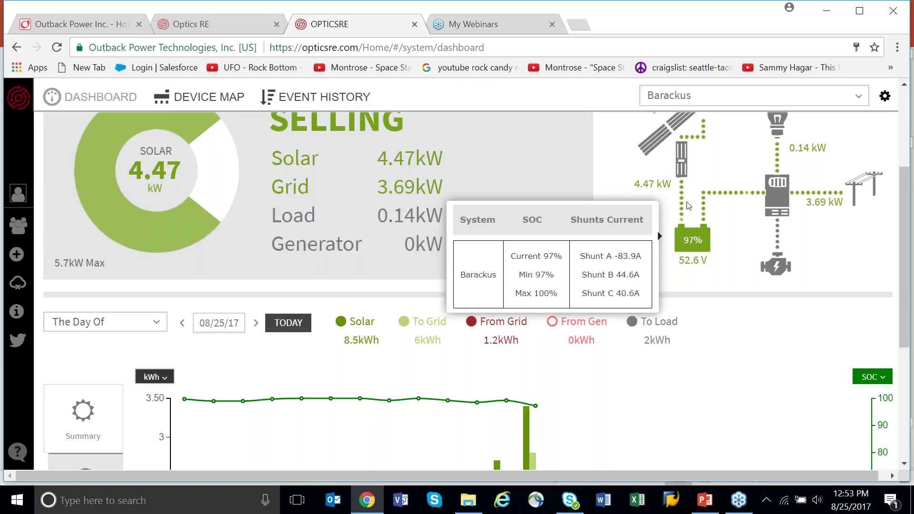